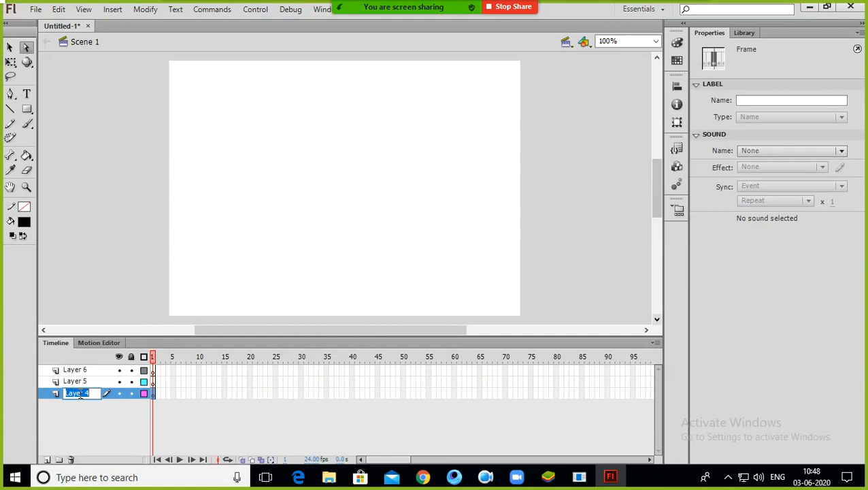
Step: Rename the bottom layer classic and the middle layer motion
type("classic")
left_click(75, 382)
right_click(74, 384)
double_click(74, 381)
type("m")
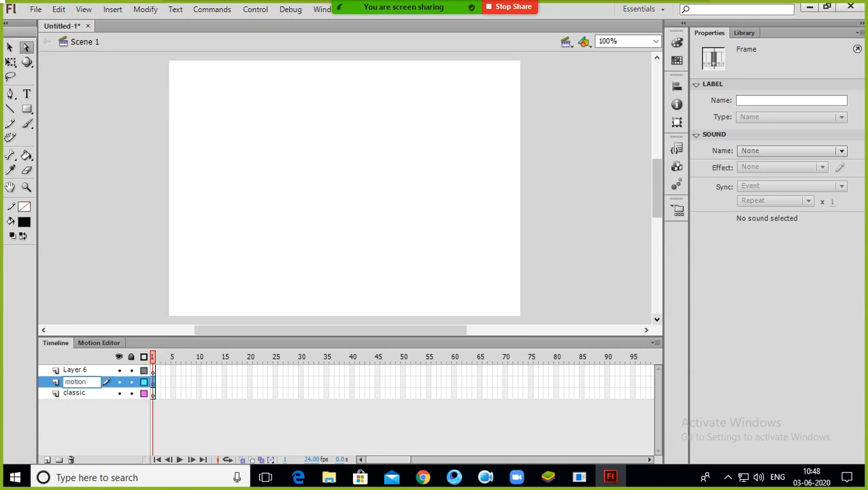
type("otion")
Step: Rename the top layer Shape
double_click(78, 370)
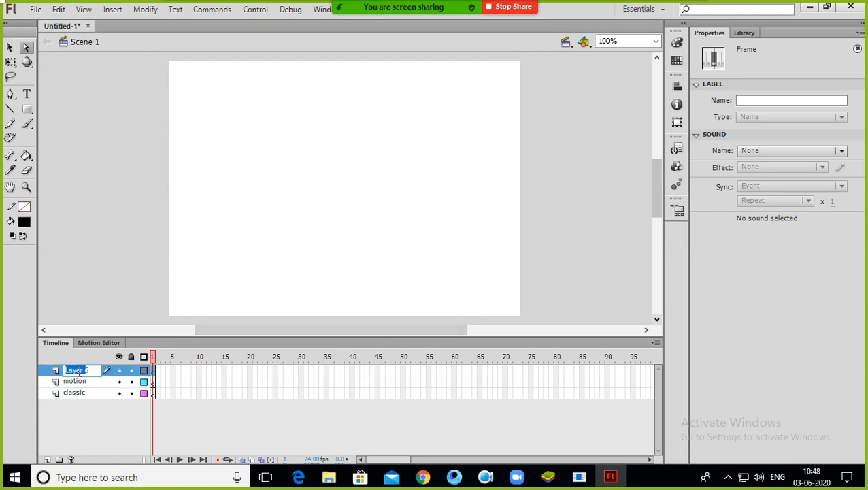
key("BackSpace")
left_click(71, 415)
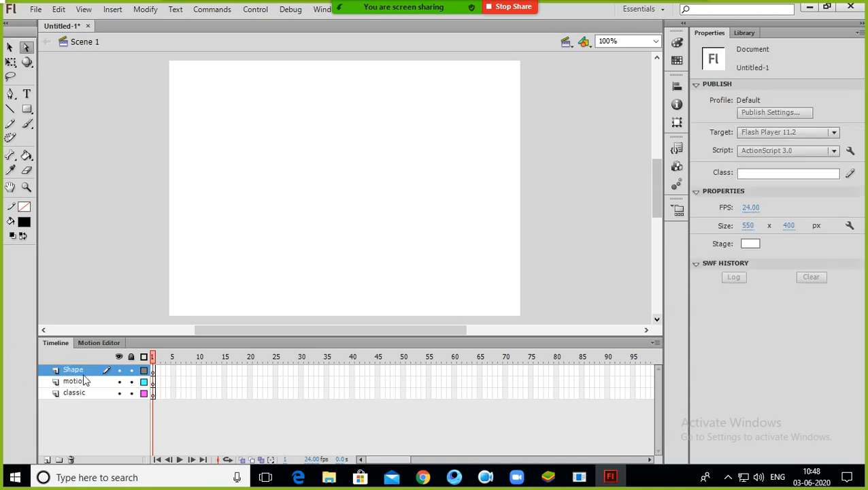
Step: Hide the Shape layer and select the classic layer
left_click(119, 370)
left_click(131, 371)
left_click(71, 382)
left_click(72, 394)
left_click(75, 381)
left_click(75, 395)
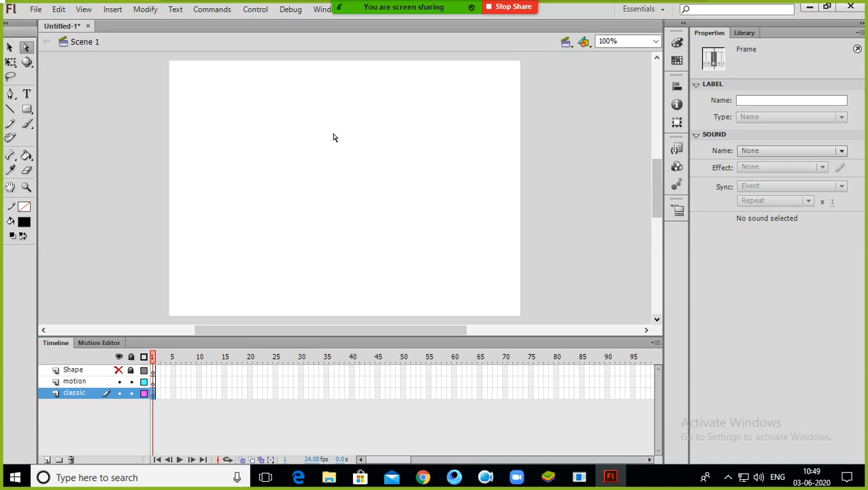
Step: Draw a black square with the Rectangle tool in the stage's top-left corner on the classic layer
left_click(27, 110)
left_click_drag(171, 63, 224, 116)
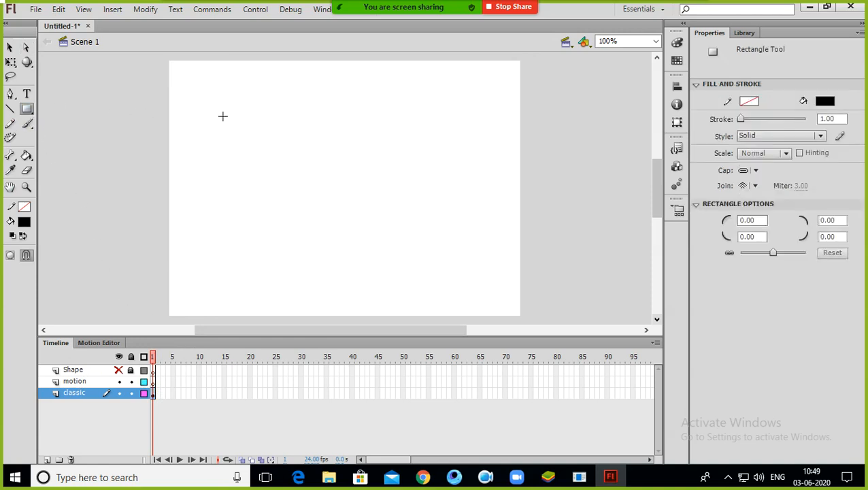
Step: Draw a second black square in the stage's bottom-left corner on the motion layer
left_click(93, 382)
left_click_drag(178, 269, 236, 315)
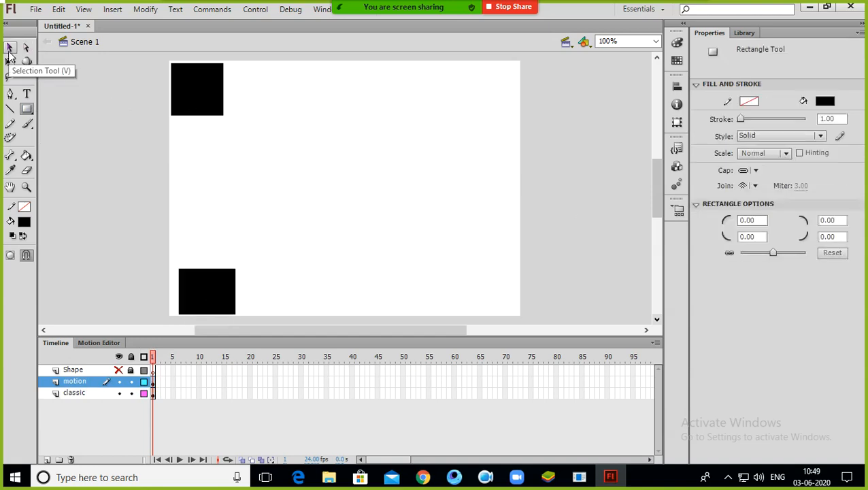
Step: Insert a keyframe at frame 50 on the classic layer
left_click(10, 48)
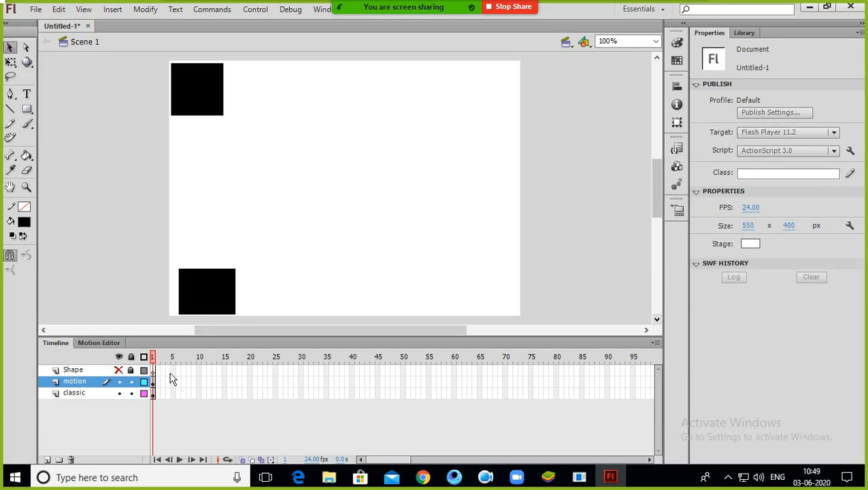
left_click(82, 395)
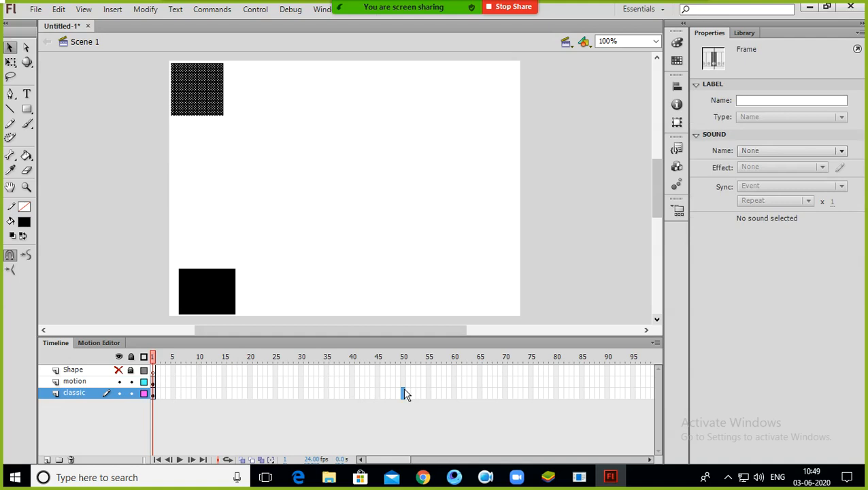
left_click(402, 394)
right_click(403, 394)
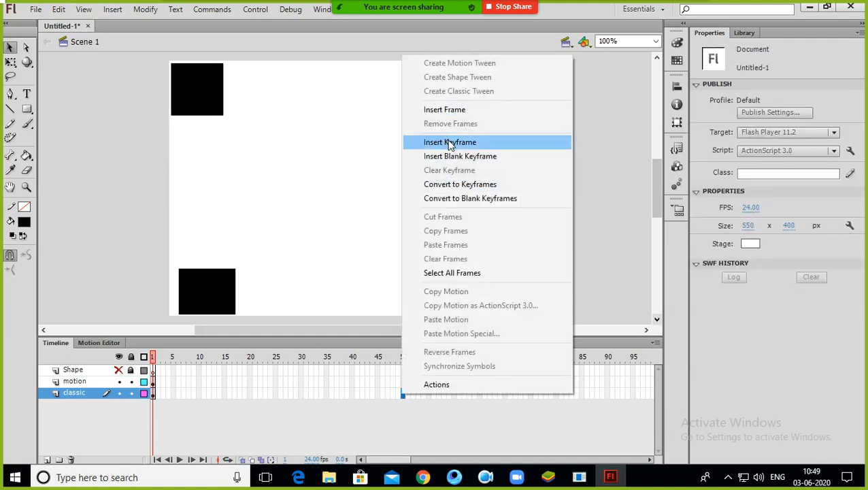
left_click(450, 143)
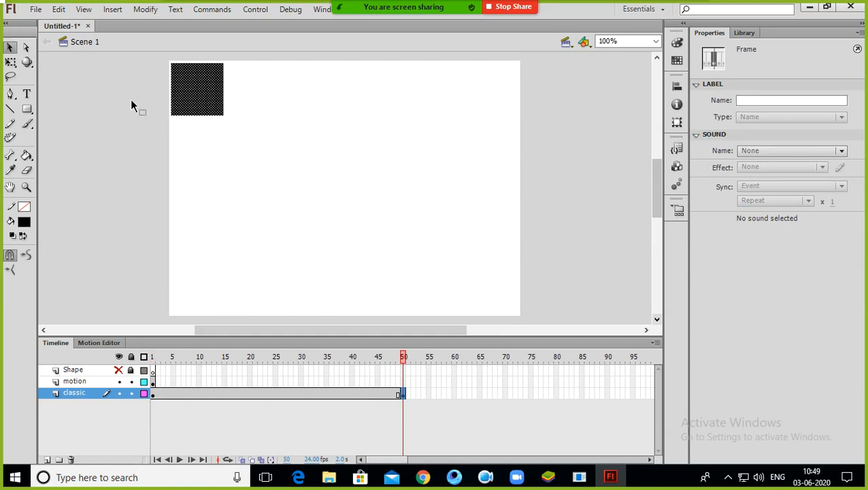
Step: Move the classic square to the top-right corner at frame 50 and create a classic tween across the span
left_click_drag(214, 83, 497, 87)
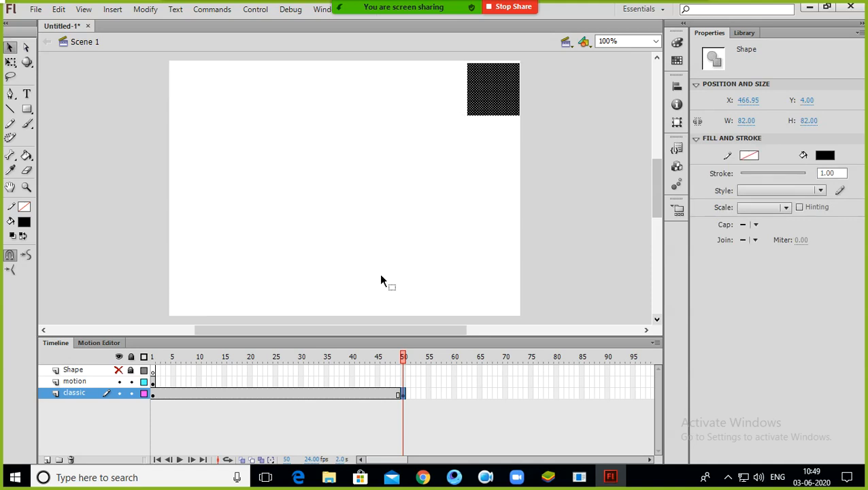
right_click(286, 394)
left_click(378, 96)
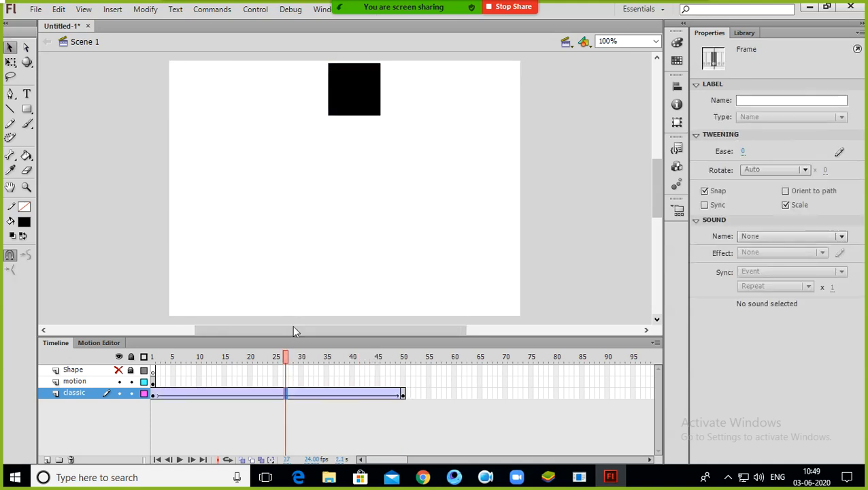
left_click_drag(289, 355, 471, 380)
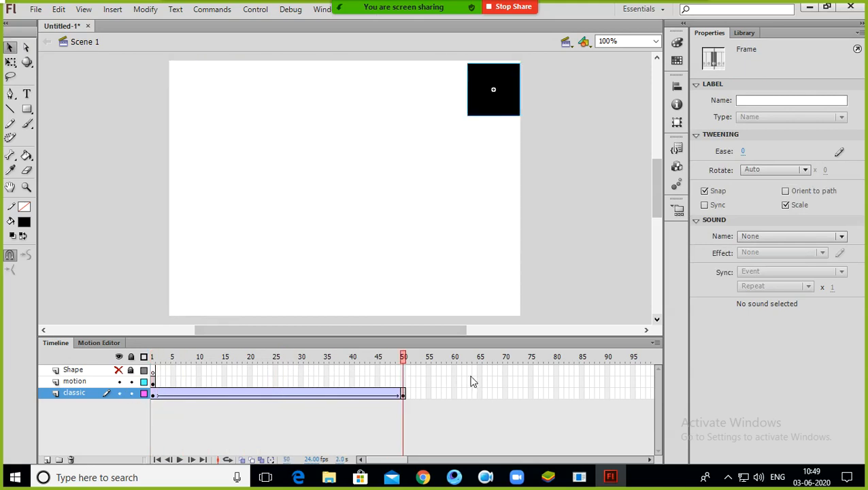
Step: Create a motion tween on the motion layer, accepting conversion of the square to a symbol
left_click(154, 382)
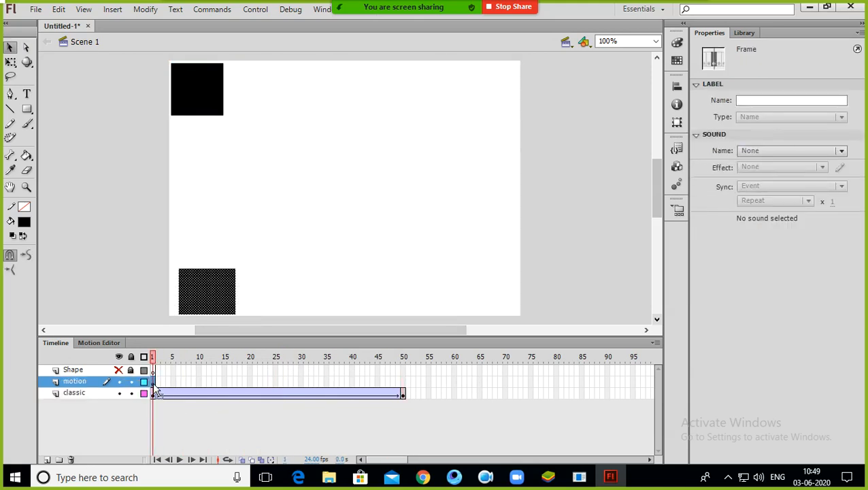
right_click(154, 386)
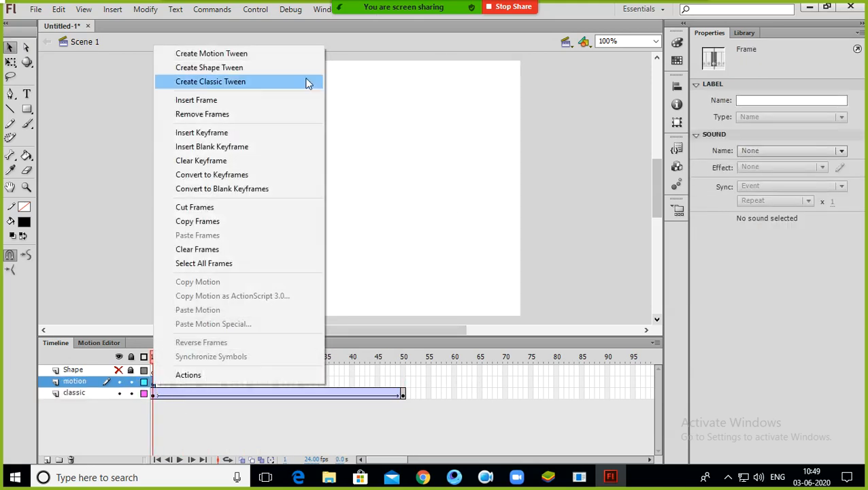
left_click(235, 54)
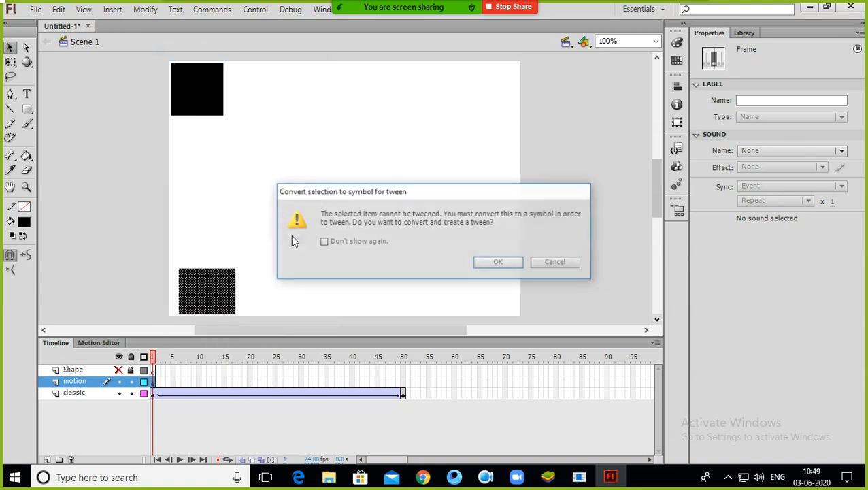
left_click(501, 263)
Step: At frame 50, move the motion-layer square to the stage's bottom-right corner
left_click_drag(272, 381, 404, 382)
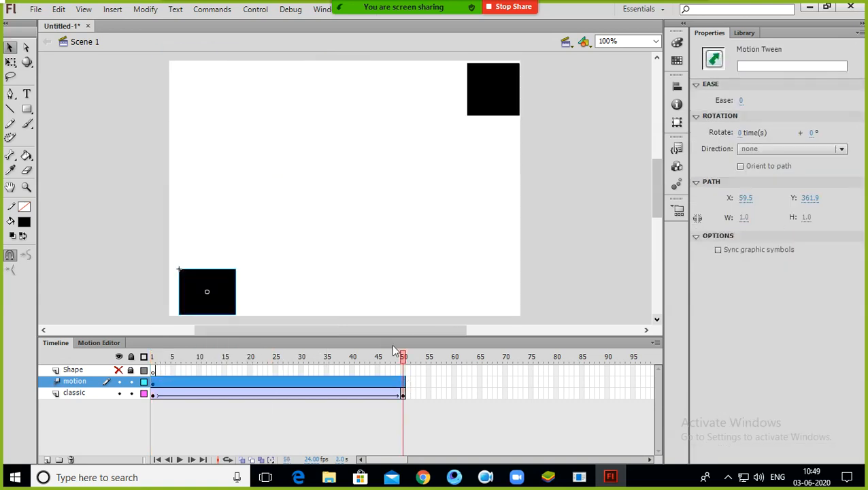
left_click_drag(223, 300, 497, 304)
Step: At frame 12, move the classic square down to the bottom and the motion square up to the top
left_click_drag(404, 363, 210, 393)
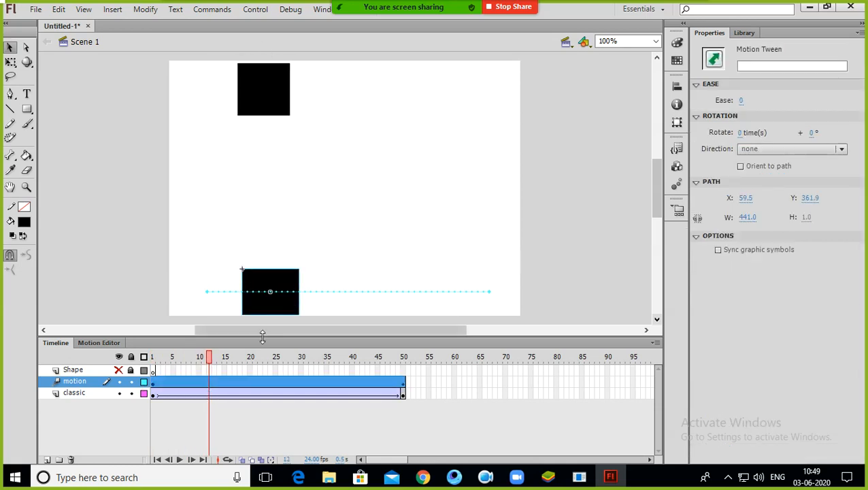
left_click(260, 98)
left_click_drag(261, 97, 304, 298)
left_click_drag(249, 309, 266, 93)
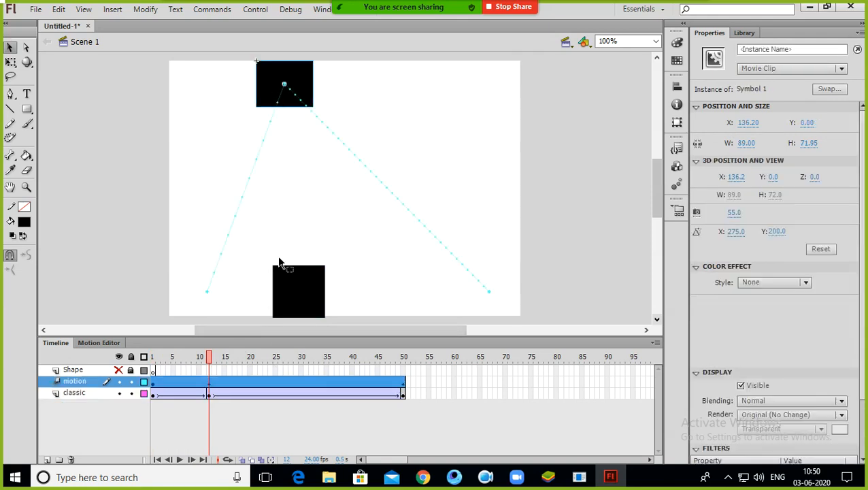
Step: At frame 24, move the classic square up to the top and the motion square down to the bottom
left_click(271, 356)
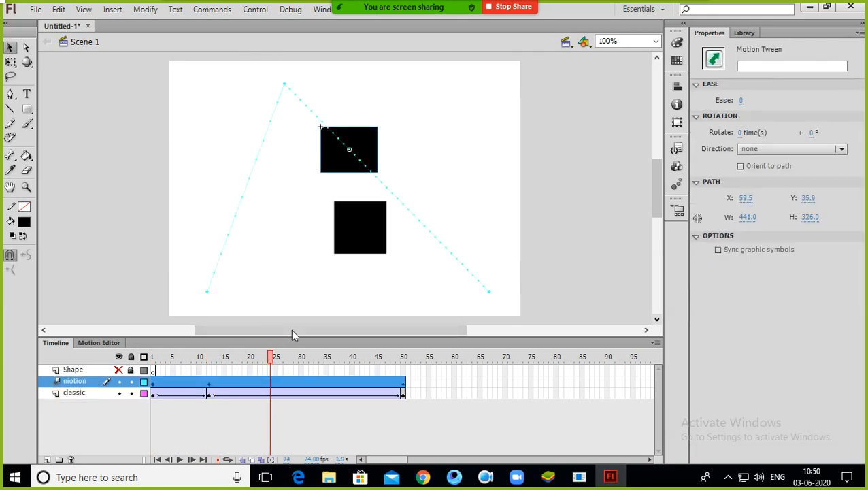
left_click_drag(362, 247, 373, 111)
left_click_drag(356, 147, 388, 293)
left_click(387, 293)
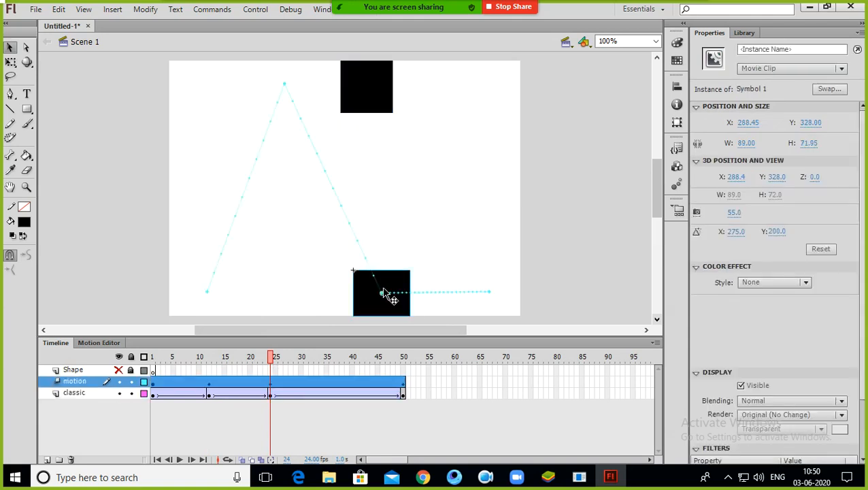
Step: At frame 37, reposition the squares to add another pair of keyframes
left_click(334, 364)
left_click_drag(447, 313, 466, 308)
Step: Play the animation to preview both tweens
key("Return")
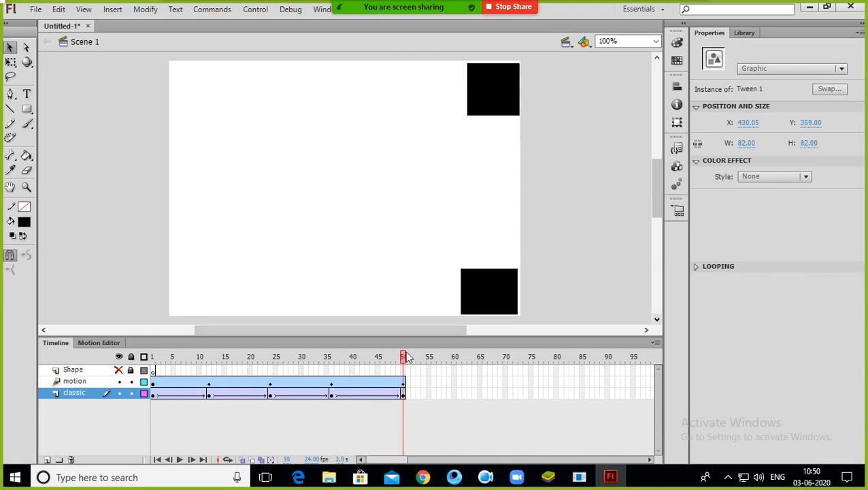
key("Return")
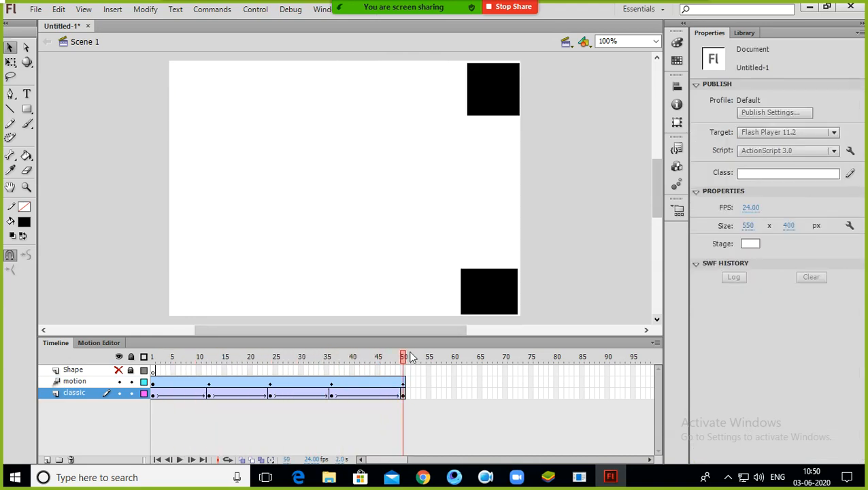
key("Return")
Step: Bend the motion tween's path into a curve around the first peak and the middle valley
left_click_drag(404, 358, 212, 373)
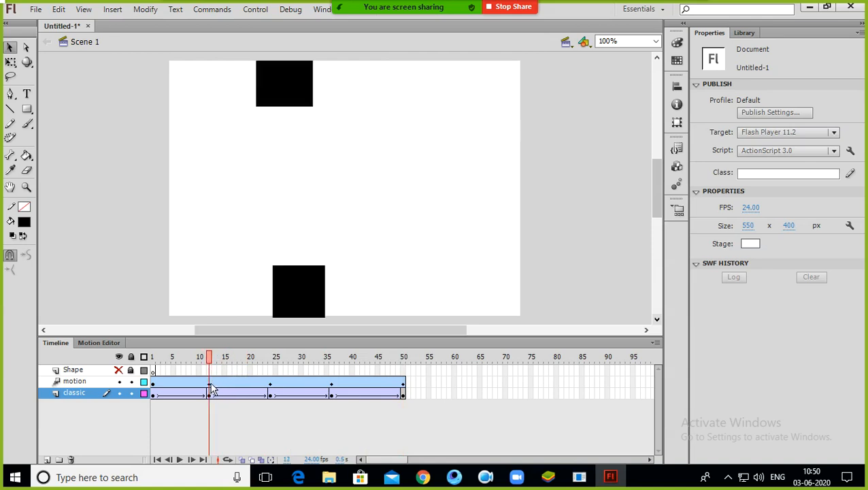
left_click(213, 385)
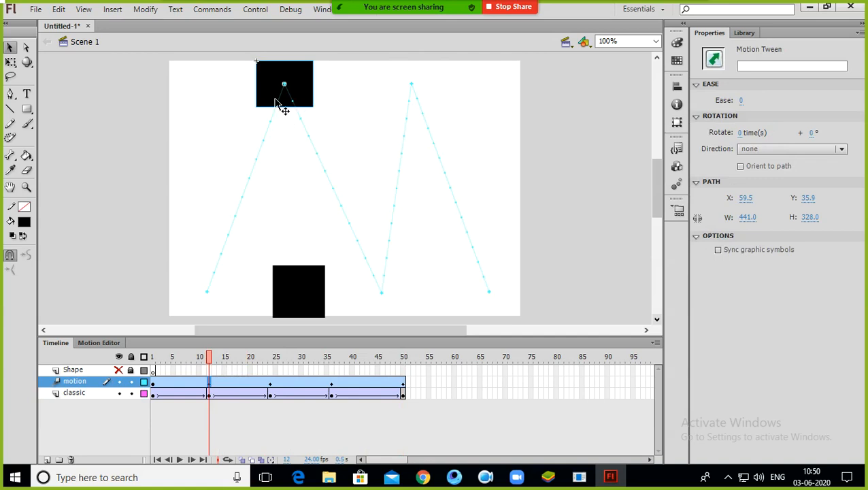
mouse_move(280, 103)
left_mouse_down()
mouse_move(275, 110)
mouse_move(238, 102)
mouse_move(262, 110)
mouse_move(316, 94)
mouse_move(288, 97)
mouse_move(287, 118)
left_mouse_up()
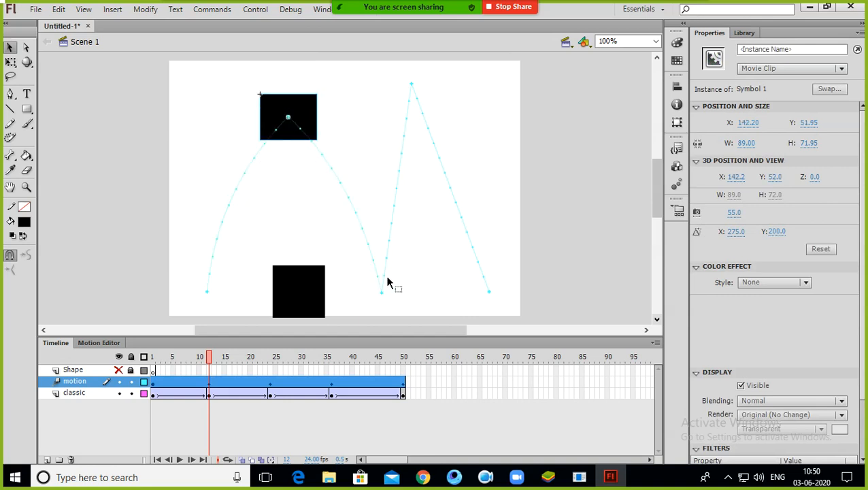
left_click_drag(385, 281, 385, 394)
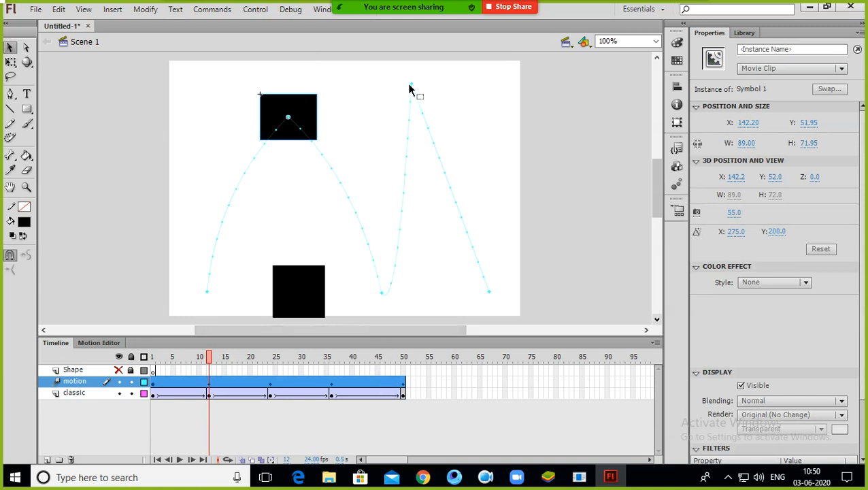
Step: Curve the motion path's second peak and round off the first peak further
left_click_drag(417, 102, 422, 14)
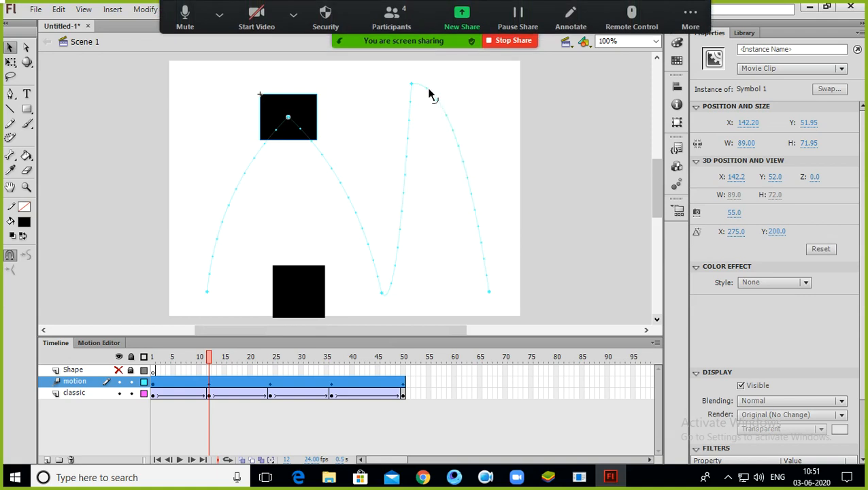
left_click_drag(426, 93, 398, 49)
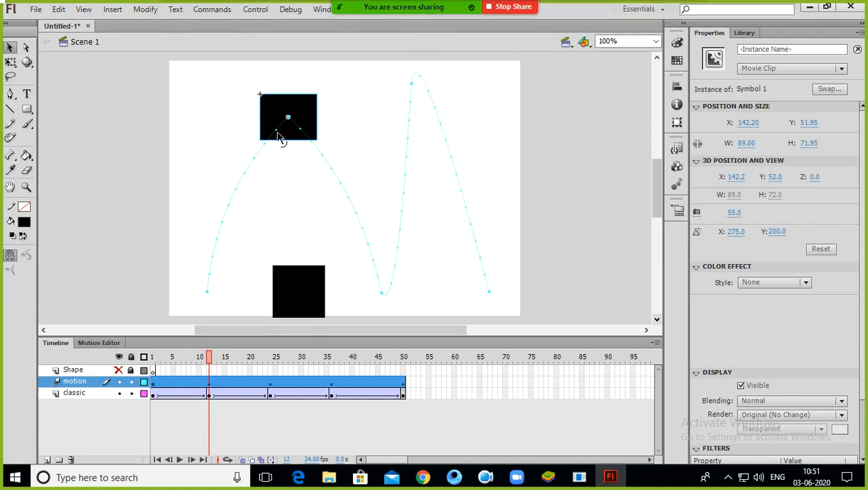
left_click_drag(276, 134, 306, 65)
left_click(476, 185)
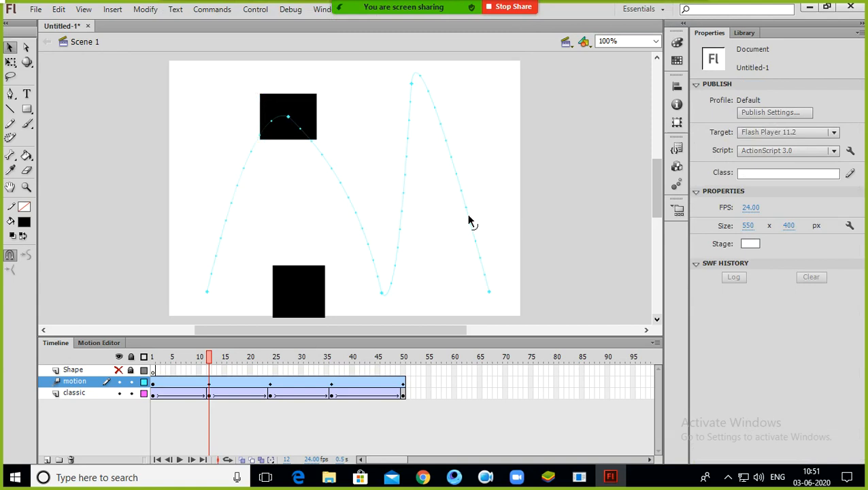
Step: Play the animation to check the curved motion path
key("Return")
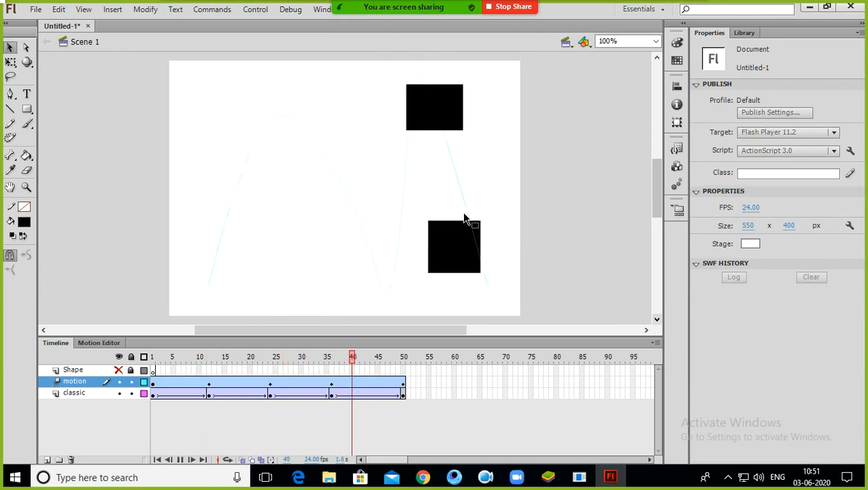
key("Return")
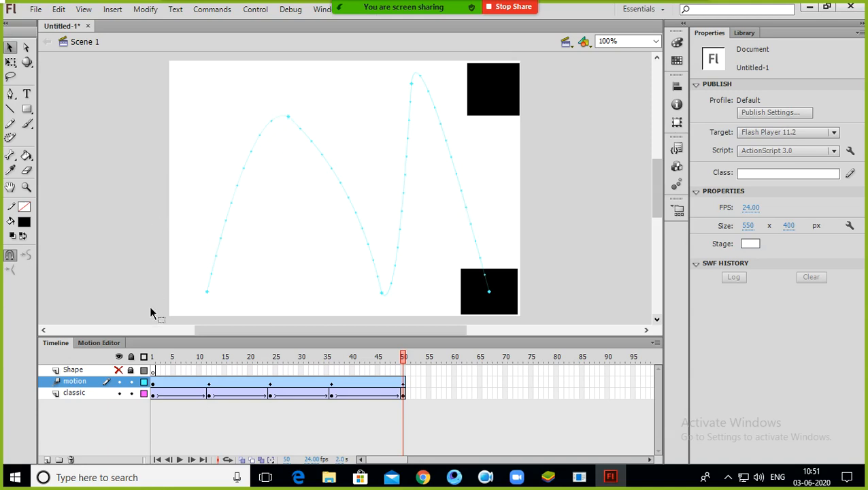
Step: Hide the motion and classic layers and show the Shape layer at frame 1
left_click(120, 382)
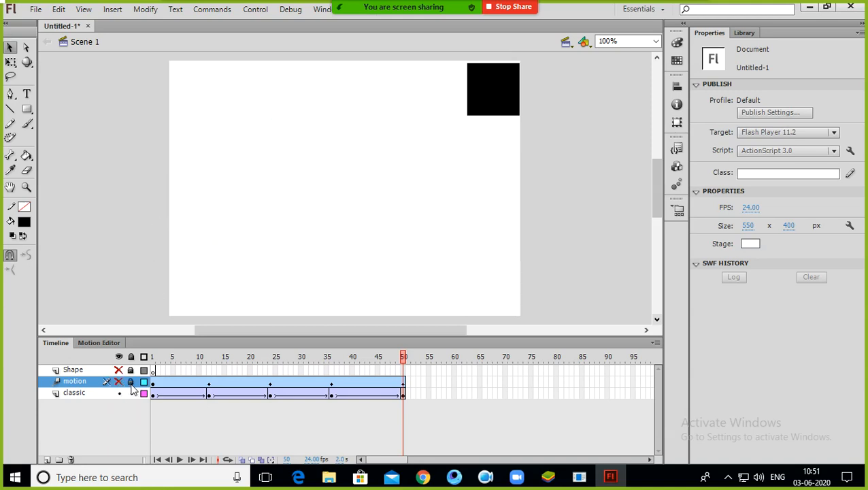
left_click(119, 393)
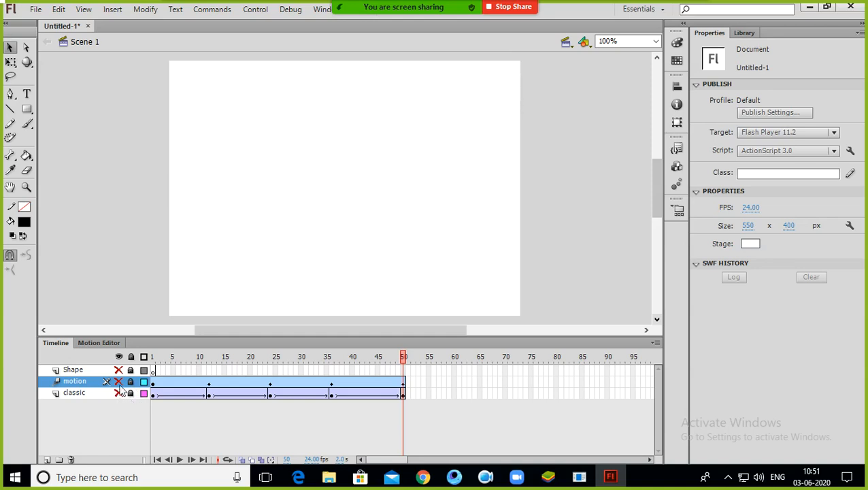
left_click_drag(259, 359, 152, 375)
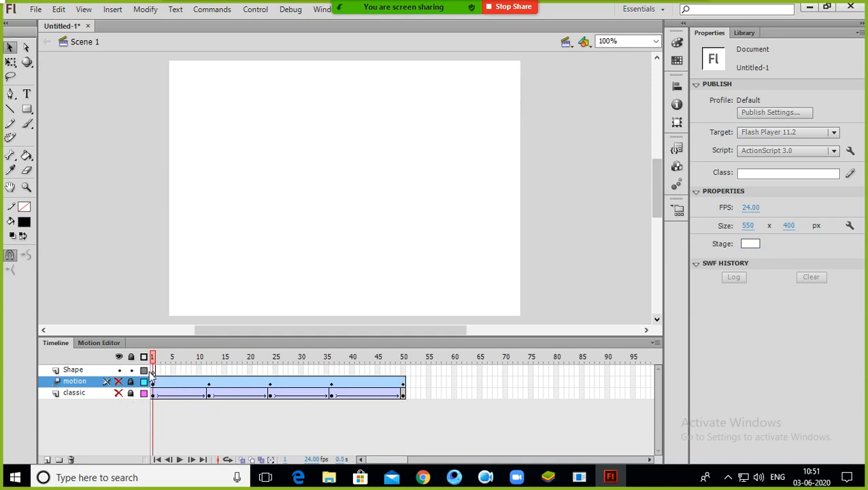
Step: Draw a black rectangle about 95 × 78 px in the stage's top-left corner on the Shape layer at frame 1
left_click(26, 109)
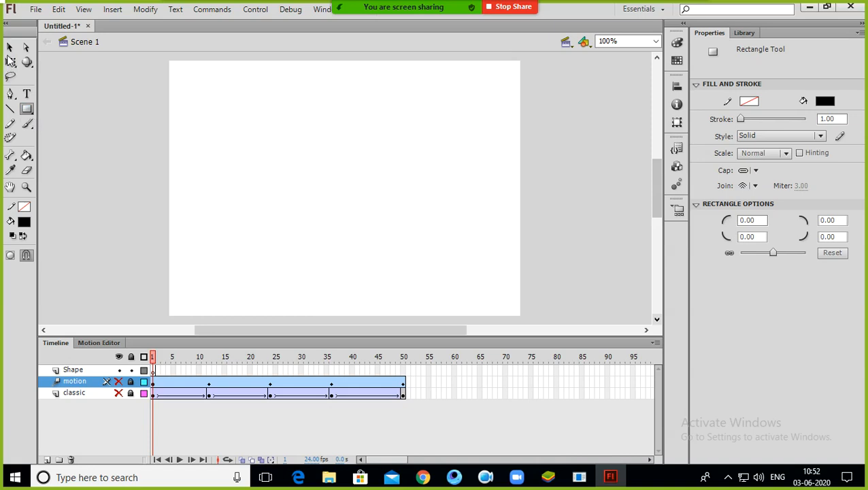
left_click(10, 62)
left_click(27, 109)
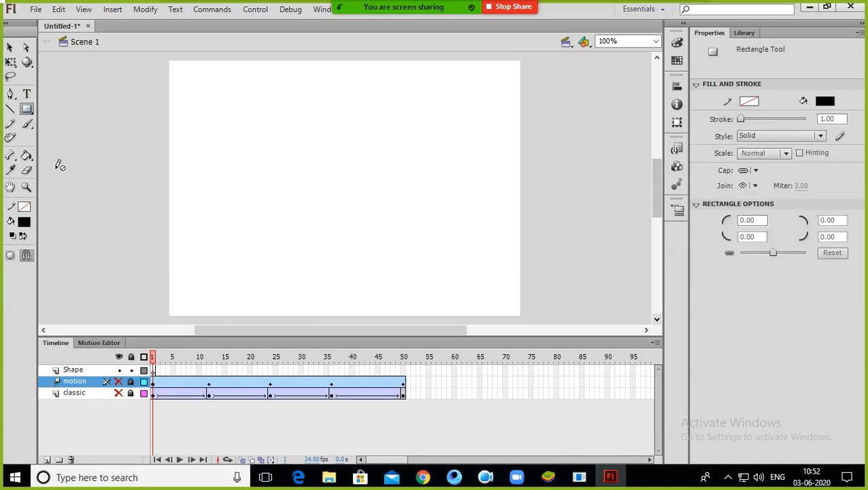
left_click(90, 371)
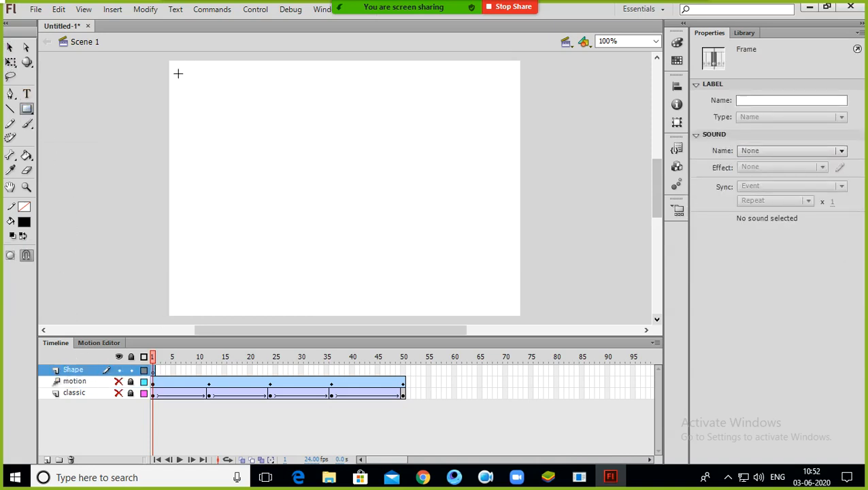
left_click_drag(172, 78, 232, 127)
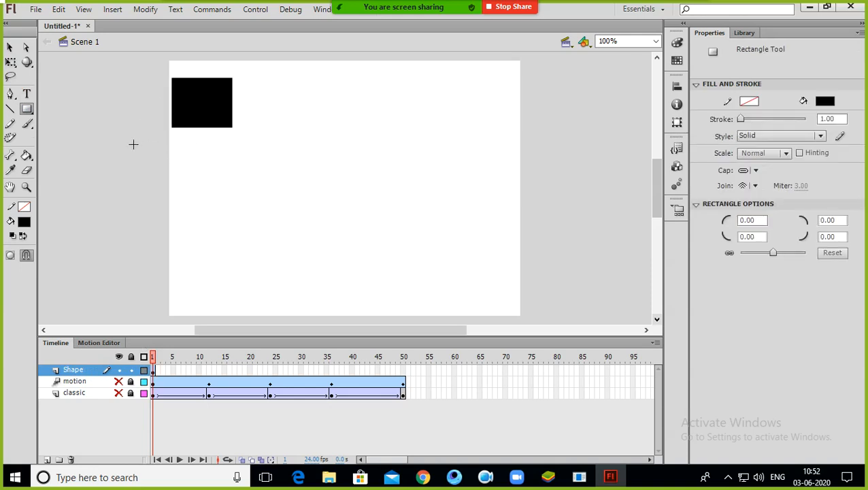
left_click(10, 47)
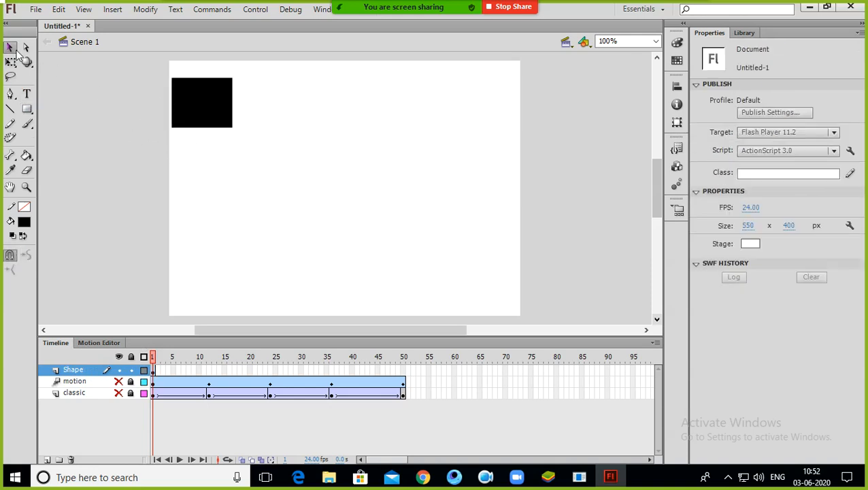
Step: Insert a keyframe at frame 25 of the Shape layer
left_click(403, 370)
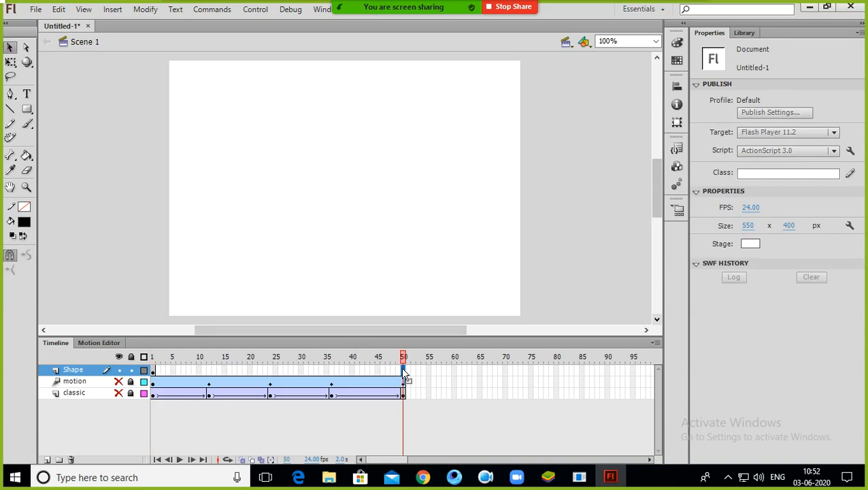
right_click(276, 372)
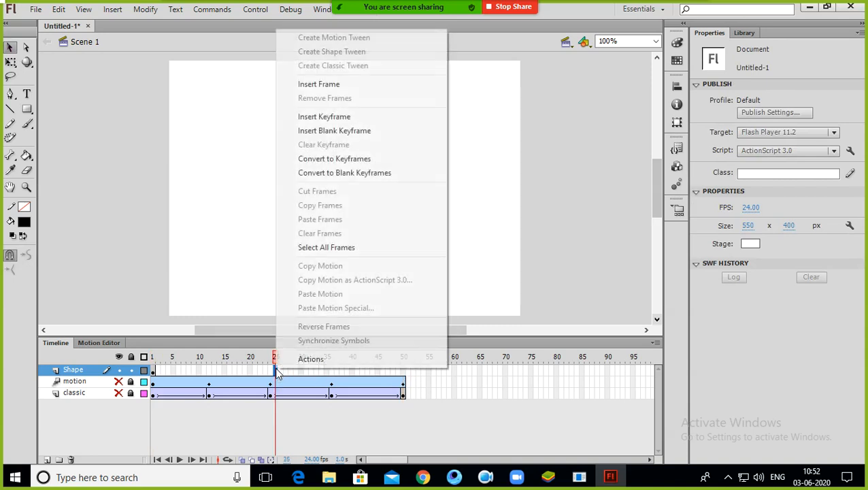
left_click(335, 117)
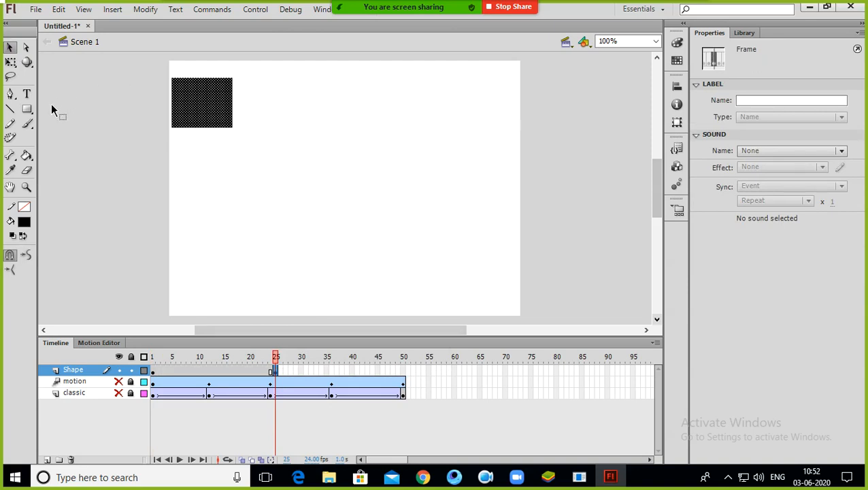
Step: Draw a black circle in the stage's top-right corner with the Oval tool
left_click(28, 112)
left_click(75, 121)
left_click_drag(452, 70, 520, 139)
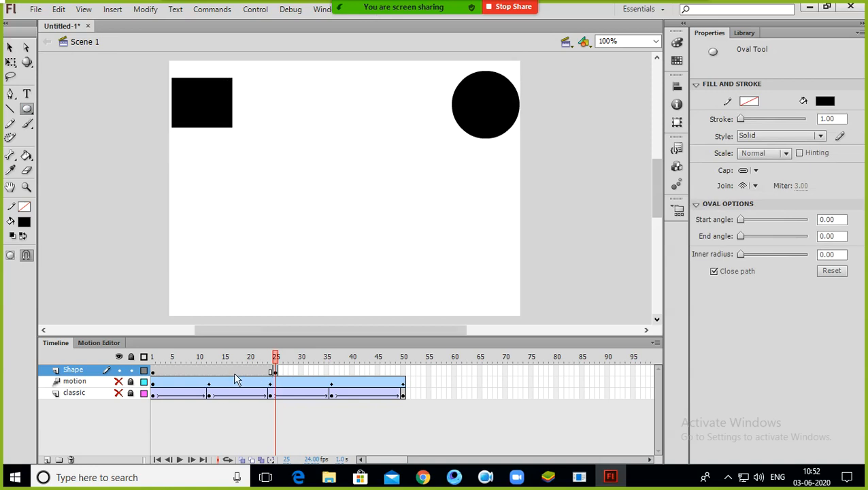
Step: Create a shape tween on the Shape layer between frame 1 and the keyframe
right_click(214, 372)
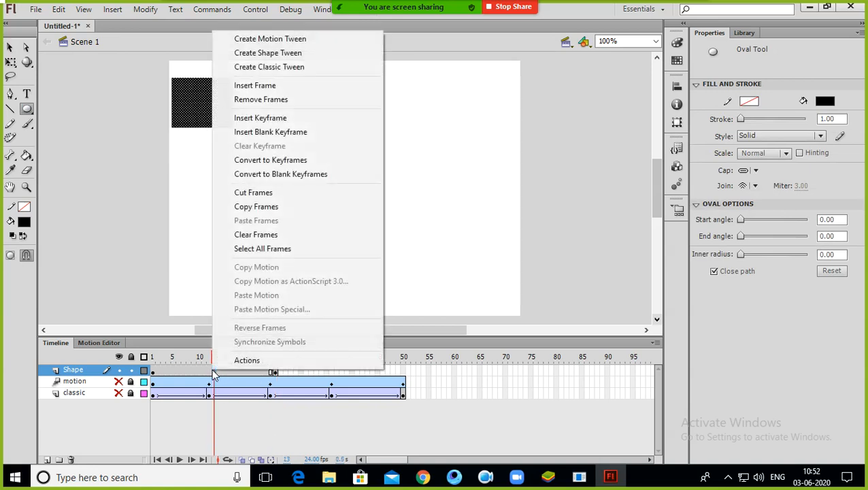
left_click(269, 55)
left_click_drag(219, 369, 150, 359)
left_click(275, 370)
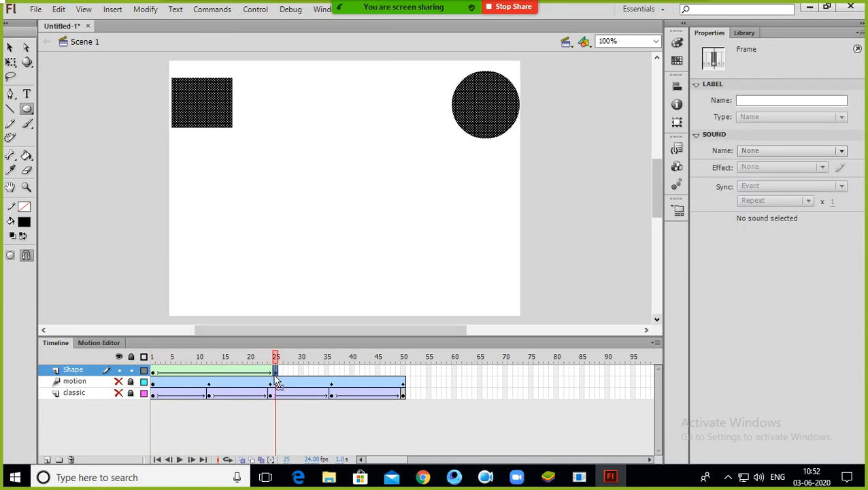
Step: Move the Shape layer's end keyframe to frame 50
left_click_drag(399, 372, 401, 371)
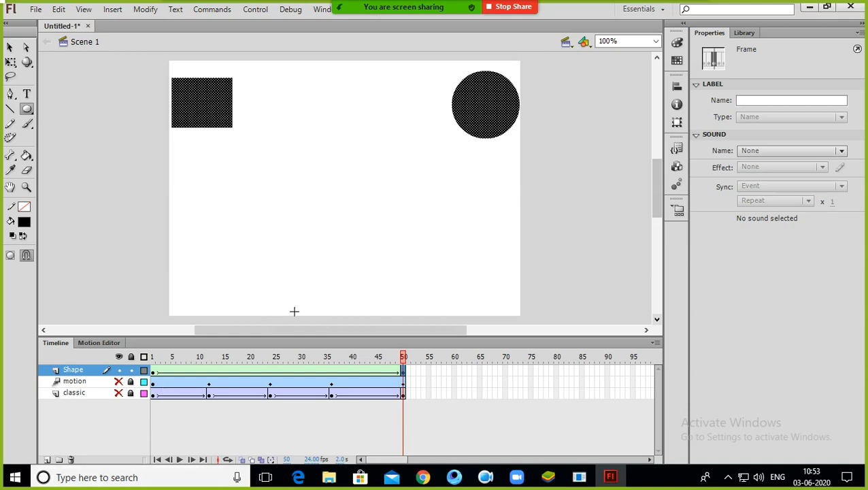
left_click_drag(404, 356, 428, 374)
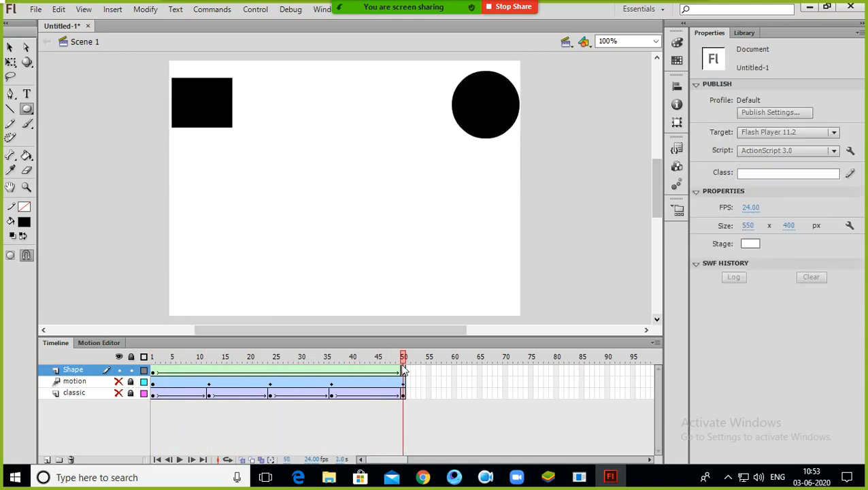
left_click(404, 373)
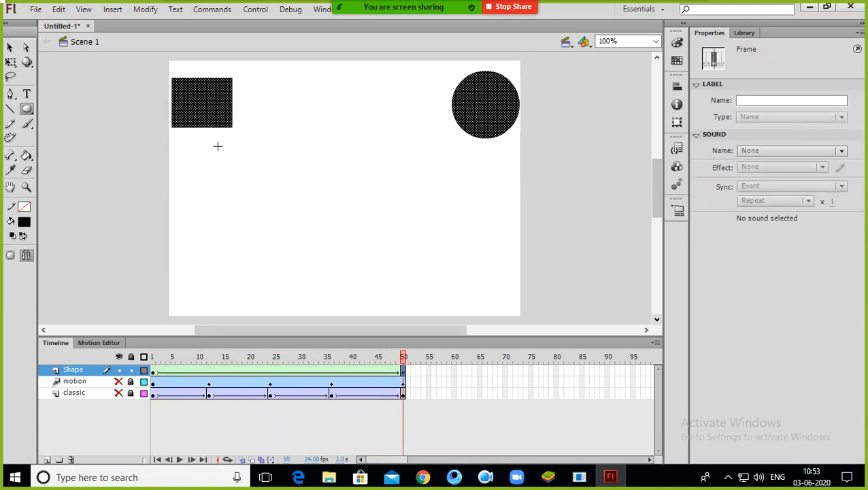
Step: Delete the square from the Shape layer's final keyframe, keeping only the circle
left_click(10, 48)
left_click(166, 175)
left_click(192, 127)
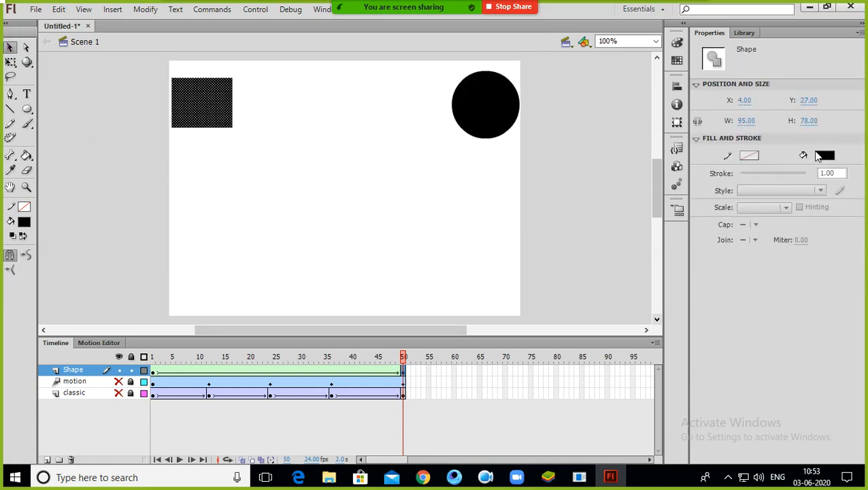
left_click(824, 155)
left_click(846, 167)
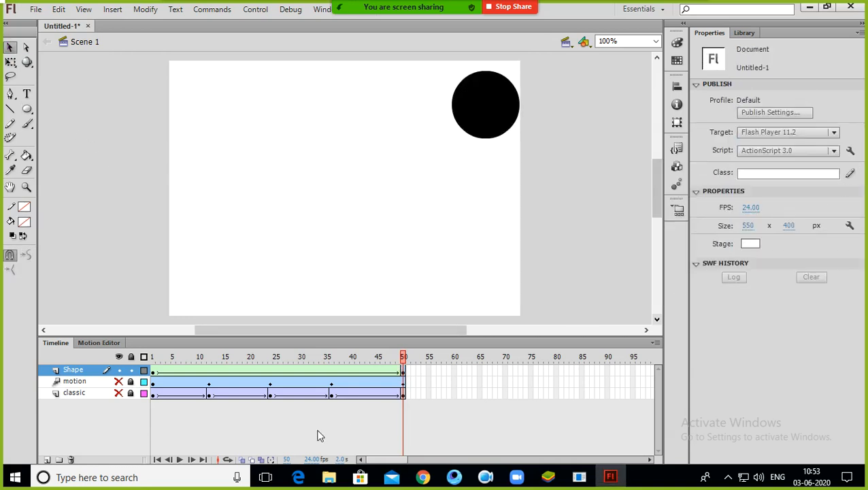
Step: Show the motion and classic layers and play all three animations from frame 1
left_click_drag(378, 357, 2, 378)
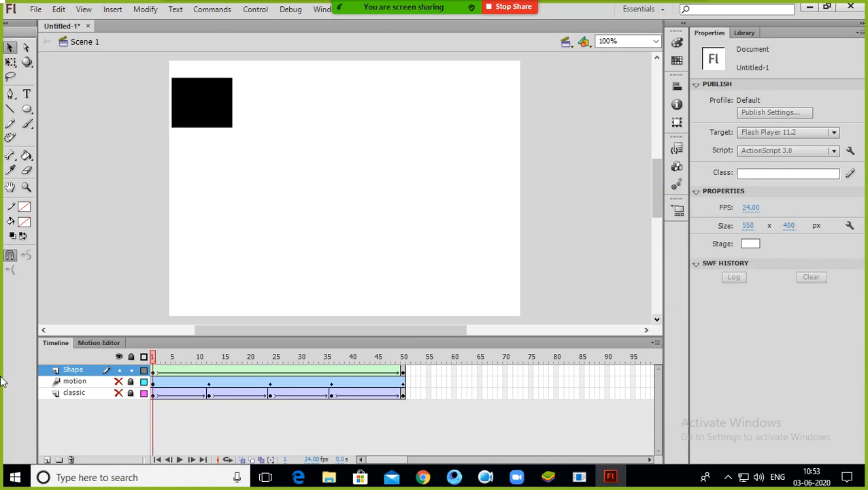
left_click(119, 381)
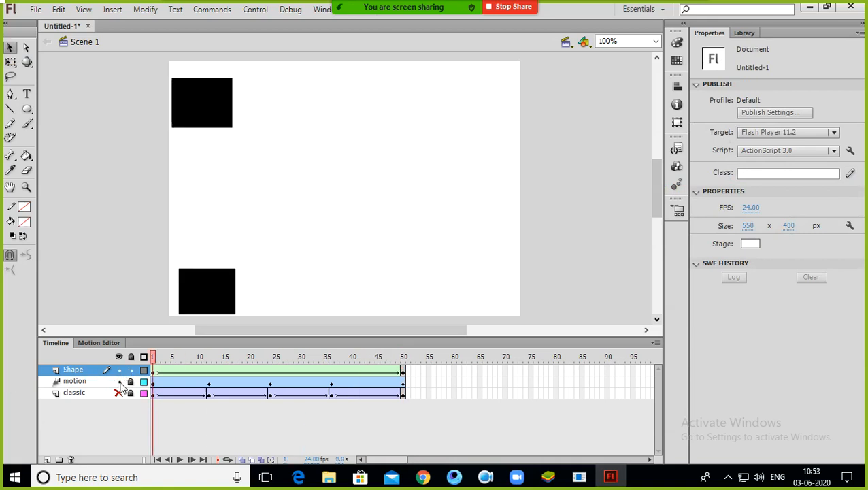
left_click(119, 393)
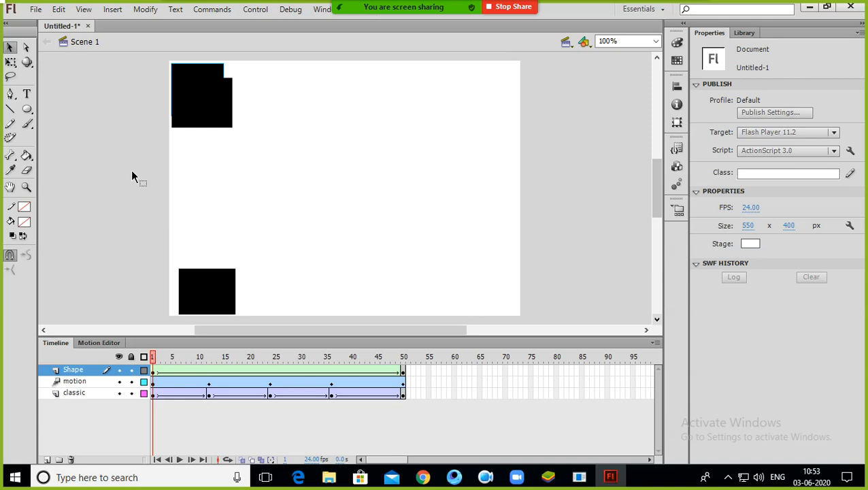
key("Return")
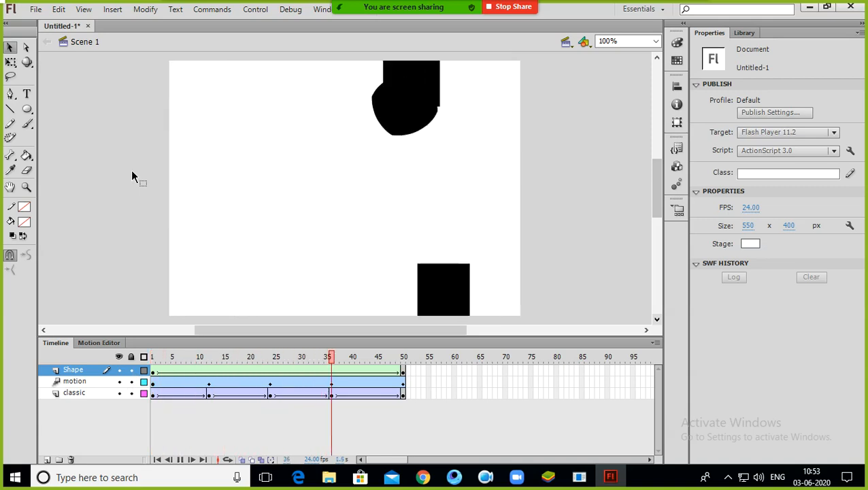
key("Return")
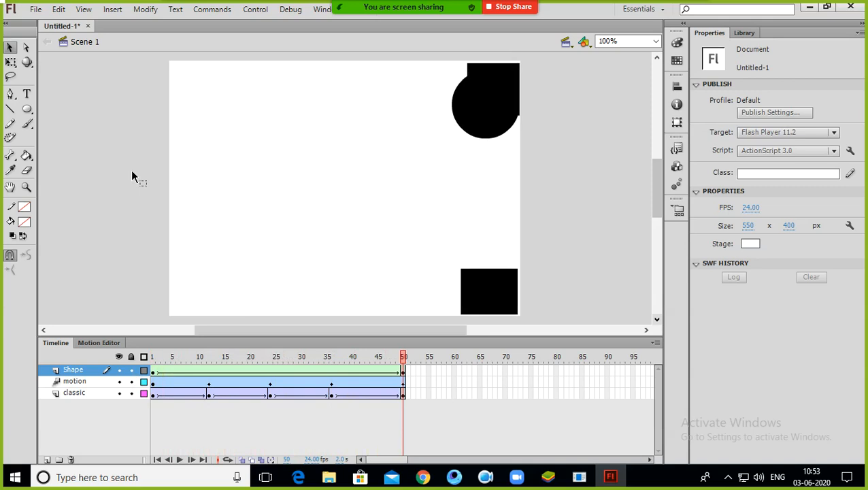
key("Return")
Step: Add a new layer on top, then hide and lock the Shape, motion and classic layers
left_click(47, 460)
left_click(119, 380)
left_click(118, 392)
left_click(119, 404)
left_click(131, 404)
left_click(131, 393)
left_click(130, 382)
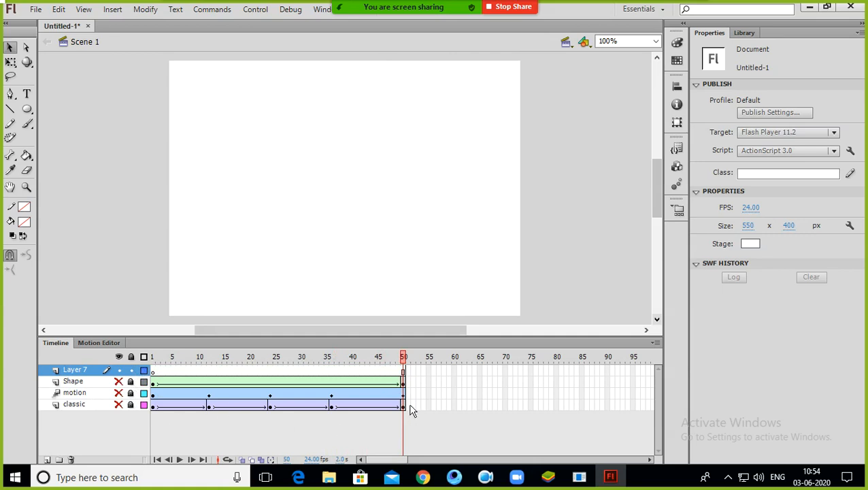
Step: Remove the extra frames from the new Layer 7, keeping only frame 1
left_click_drag(418, 370, 162, 373)
right_click(165, 367)
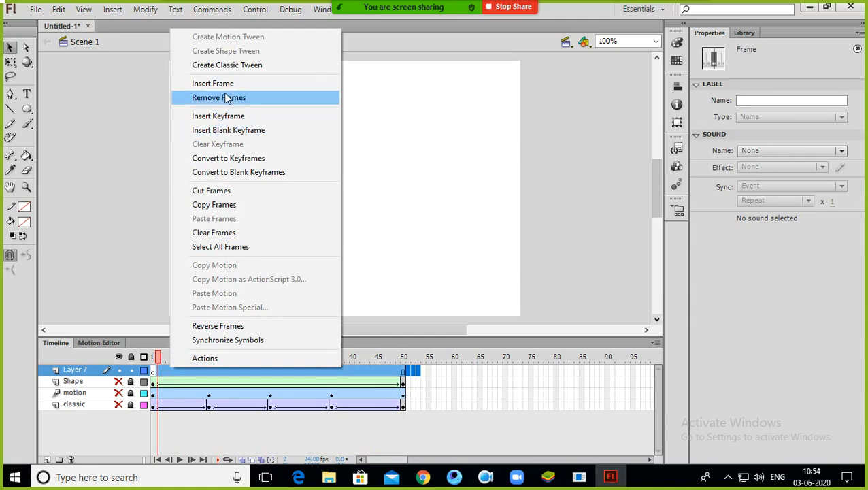
left_click(226, 97)
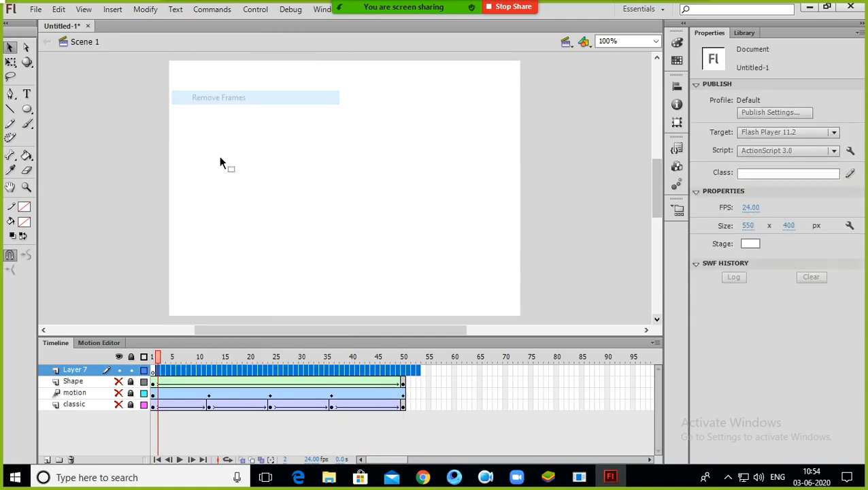
left_click(153, 357)
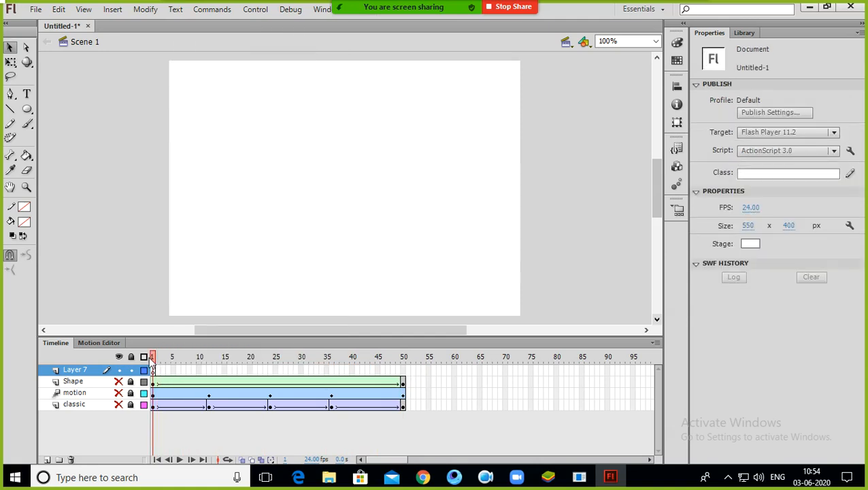
Step: Draw many black-and-white radial-gradient ovals scattered across the stage on Layer 7
left_click(26, 109)
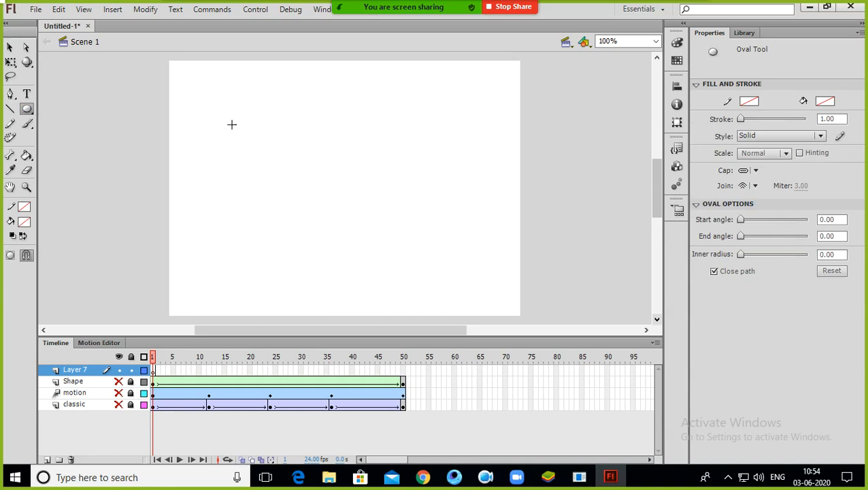
left_click(825, 102)
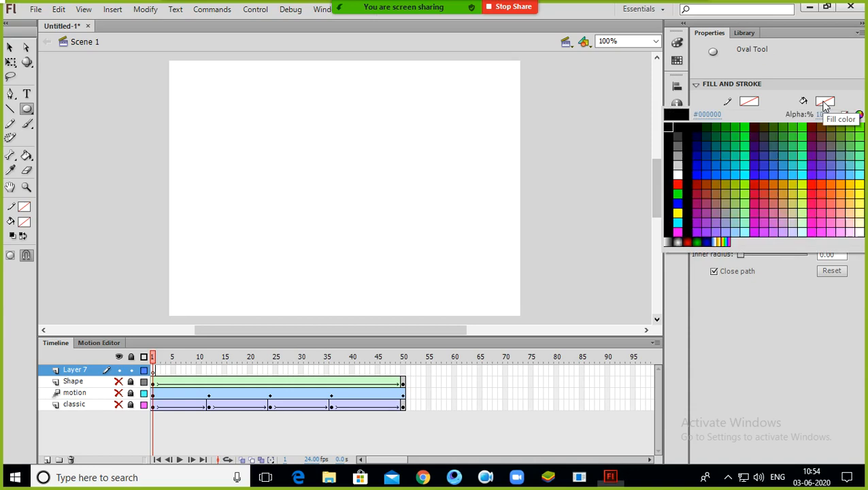
left_click(678, 242)
mouse_move(212, 76)
left_mouse_down()
mouse_move(241, 105)
mouse_move(306, 107)
left_mouse_up()
mouse_move(341, 84)
left_mouse_down()
mouse_move(376, 103)
mouse_move(436, 107)
left_mouse_up()
mouse_move(447, 93)
left_mouse_down()
mouse_move(467, 113)
mouse_move(484, 100)
mouse_move(439, 155)
left_mouse_up()
left_click_drag(435, 153, 313, 163)
left_click_drag(298, 155, 281, 157)
left_click_drag(249, 132, 218, 141)
left_click_drag(218, 141, 214, 137)
mouse_move(191, 112)
left_mouse_down()
mouse_move(176, 168)
mouse_move(214, 179)
left_mouse_up()
left_click_drag(213, 177, 256, 160)
mouse_move(262, 152)
left_mouse_down()
mouse_move(277, 137)
mouse_move(379, 110)
left_mouse_up()
mouse_move(379, 115)
left_mouse_down()
mouse_move(420, 120)
mouse_move(422, 151)
mouse_move(482, 167)
left_mouse_up()
mouse_move(482, 171)
left_mouse_down()
mouse_move(485, 185)
mouse_move(412, 209)
left_mouse_up()
left_click_drag(412, 205, 344, 187)
mouse_move(338, 192)
left_mouse_down()
mouse_move(303, 184)
mouse_move(294, 200)
left_mouse_up()
left_click_drag(295, 194, 243, 213)
left_click_drag(234, 215, 199, 213)
left_click_drag(199, 214, 198, 233)
left_click_drag(220, 232, 264, 238)
mouse_move(264, 235)
left_mouse_down()
mouse_move(353, 205)
mouse_move(386, 209)
left_mouse_up()
mouse_move(400, 207)
left_mouse_down()
mouse_move(421, 243)
mouse_move(447, 238)
left_mouse_up()
left_click_drag(447, 238, 486, 215)
mouse_move(484, 216)
left_mouse_down()
mouse_move(492, 186)
mouse_move(483, 181)
left_mouse_up()
left_click_drag(461, 177, 395, 163)
left_click_drag(387, 160, 328, 185)
Step: Draw many radial-gradient rectangles of various sizes across the stage
left_click(31, 110)
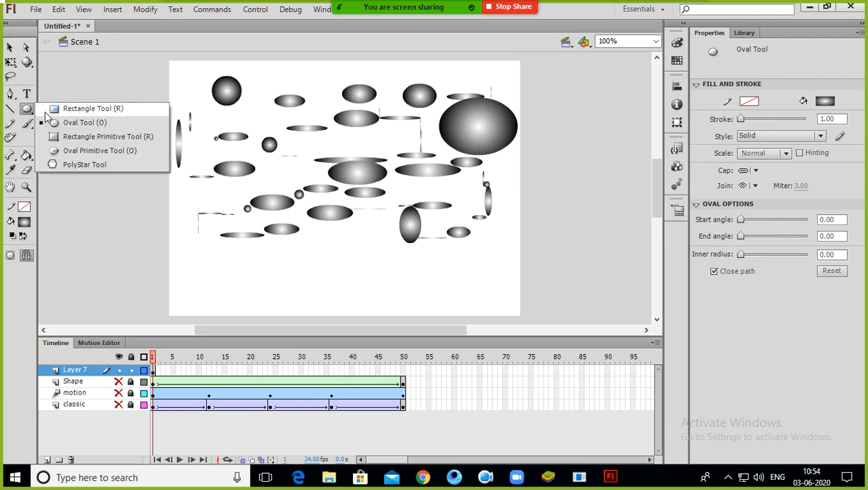
left_click(73, 108)
left_click_drag(297, 147, 325, 157)
left_click_drag(338, 147, 362, 158)
mouse_move(371, 125)
left_mouse_down()
mouse_move(385, 139)
mouse_move(404, 138)
left_mouse_up()
left_click_drag(420, 129, 437, 140)
left_click_drag(436, 134, 472, 170)
left_click_drag(471, 170, 488, 187)
left_click_drag(498, 196, 488, 226)
left_click_drag(442, 237, 405, 253)
left_click_drag(381, 259, 370, 267)
left_click_drag(269, 269, 242, 287)
mouse_move(242, 287)
left_mouse_down()
mouse_move(214, 293)
mouse_move(209, 282)
left_mouse_up()
left_click_drag(209, 282, 179, 246)
left_click_drag(170, 221, 167, 209)
left_click_drag(174, 199, 186, 169)
mouse_move(211, 139)
left_mouse_down()
mouse_move(269, 88)
mouse_move(443, 67)
left_mouse_up()
left_click_drag(462, 70, 476, 80)
mouse_move(517, 99)
left_mouse_down()
mouse_move(483, 160)
mouse_move(428, 205)
mouse_move(259, 264)
mouse_move(223, 213)
mouse_move(274, 170)
mouse_move(240, 105)
mouse_move(305, 101)
mouse_move(404, 174)
left_mouse_up()
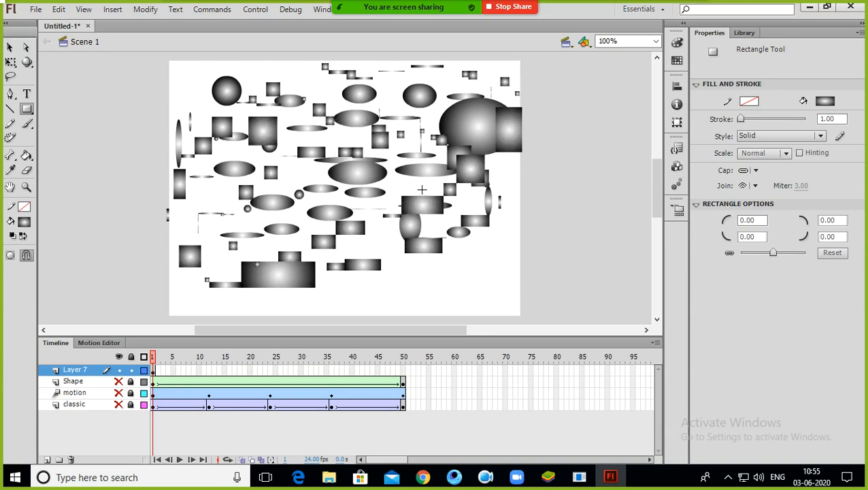
left_click_drag(425, 271, 459, 282)
Step: Draw a large gradient pentagon near the stage centre with the PolyStar tool
left_click(26, 109)
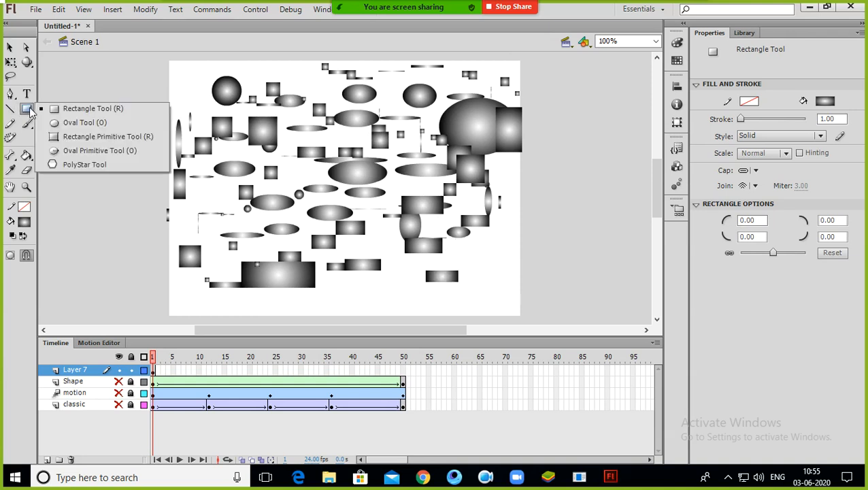
left_click(82, 164)
left_click_drag(280, 185, 443, 106)
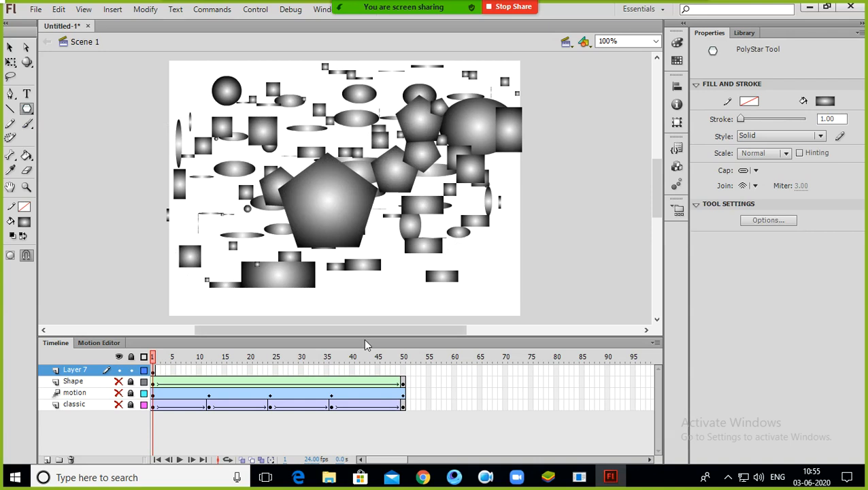
Step: Insert a blank keyframe at frame 50 of Layer 7 and draw a large gradient pentagon centred on the stage
right_click(403, 370)
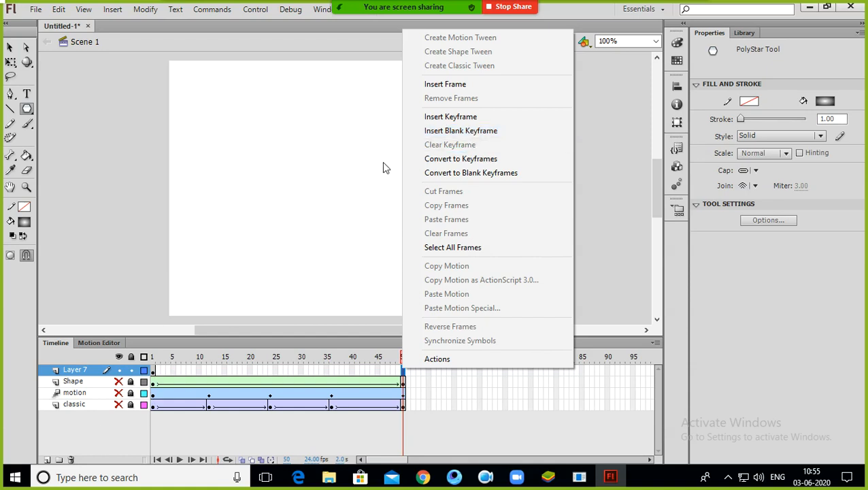
left_click(461, 138)
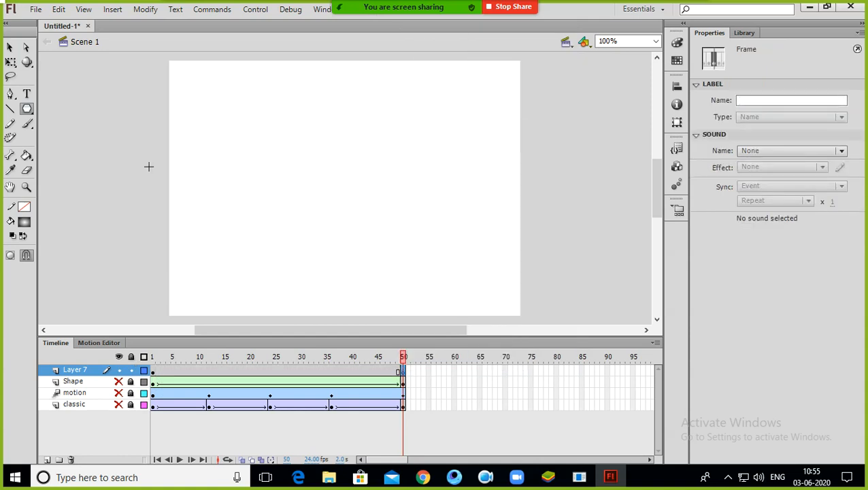
left_click_drag(198, 118, 258, 220)
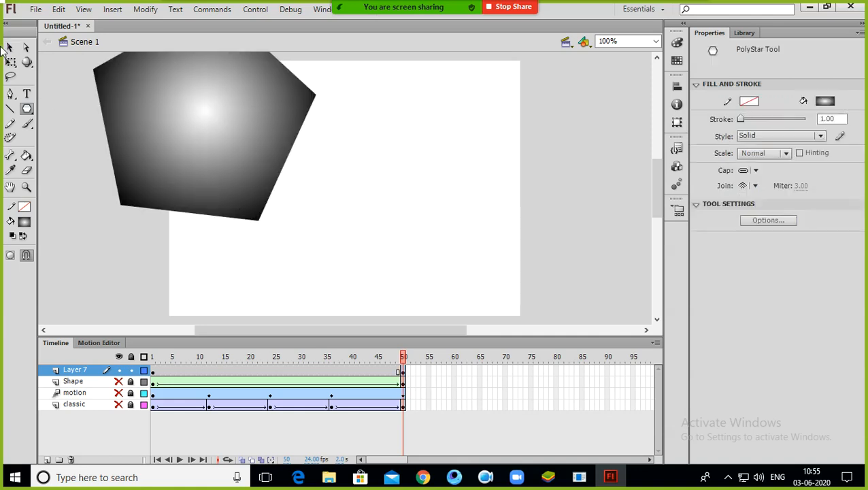
key("v")
left_click_drag(187, 131, 346, 204)
left_click(538, 218)
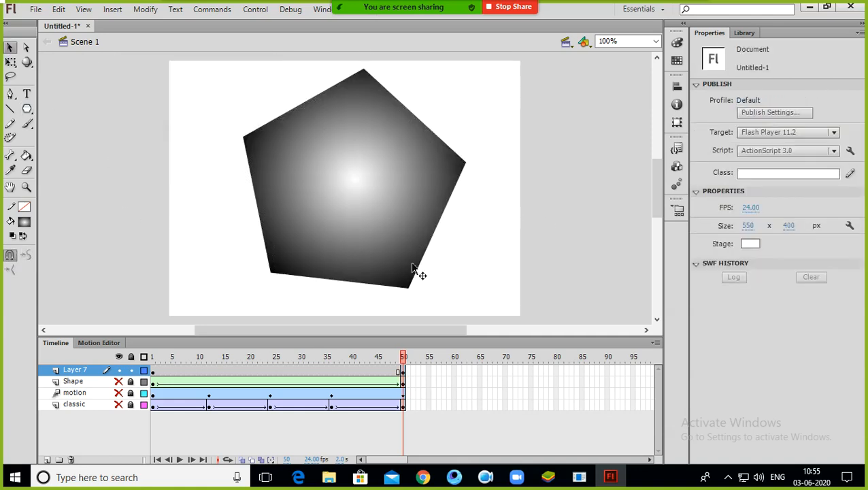
Step: Create a shape tween on Layer 7 between the scattered gradient shapes at frame 1 and the pentagon at frame 50
left_click(322, 357)
left_click_drag(332, 358, 587, 323)
right_click(285, 372)
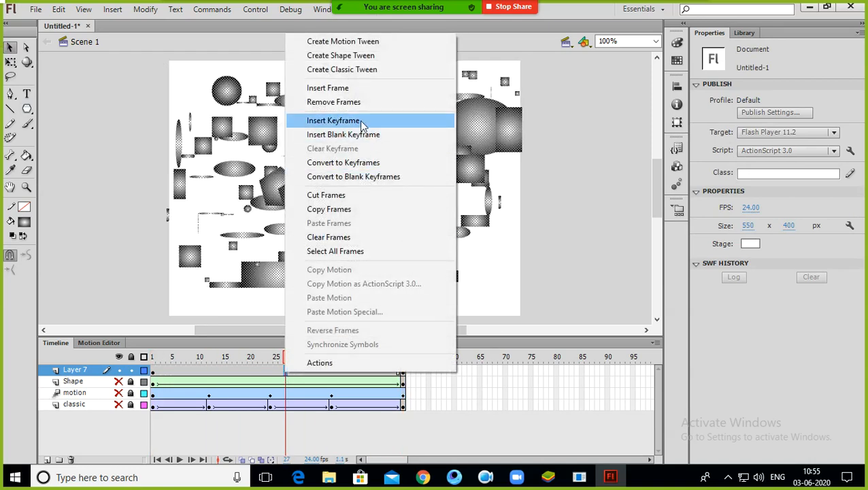
left_click(349, 60)
Step: Play the Layer 7 shape tween from the first frame
left_click_drag(286, 373, 4, 389)
key("Return")
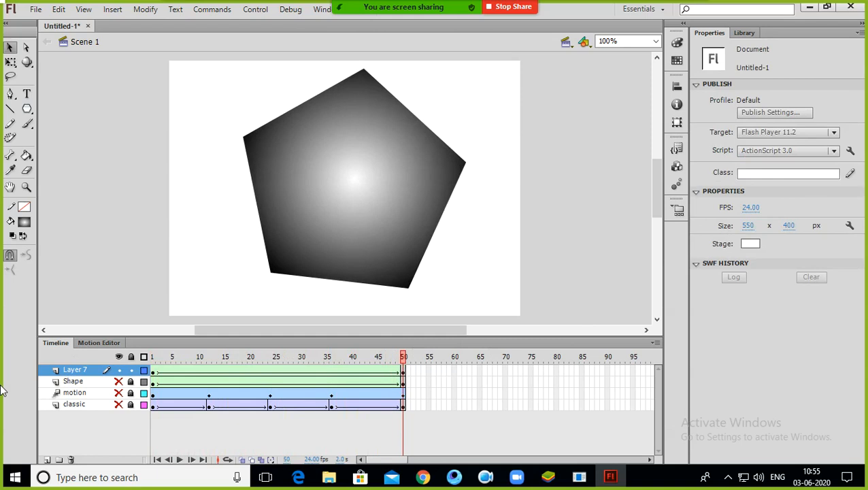
key("Return")
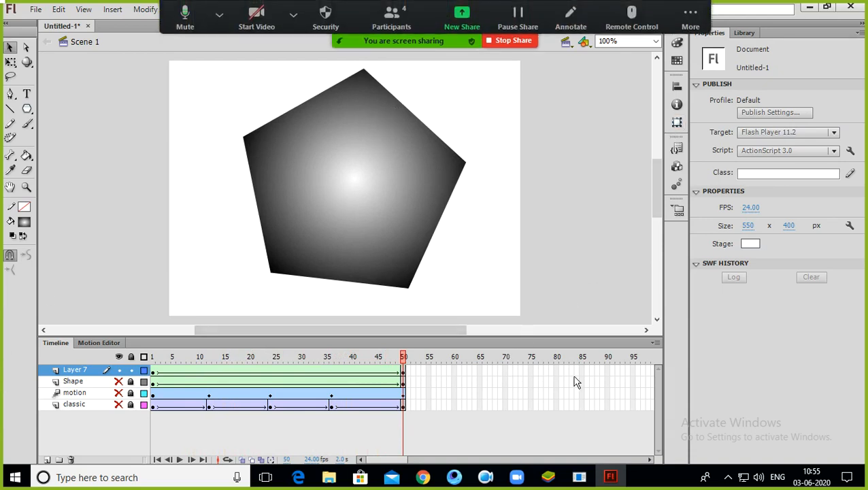
Step: Insert a blank keyframe at frame 90 of Layer 7
left_click(608, 371)
right_click(606, 370)
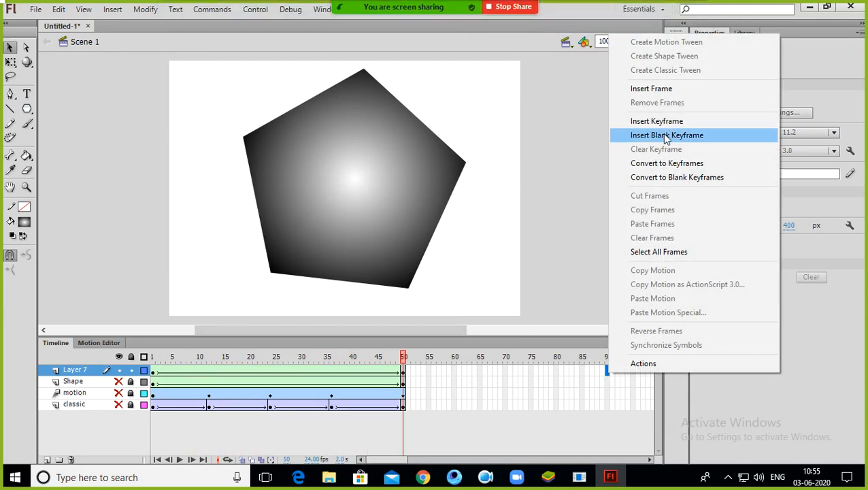
left_click(665, 136)
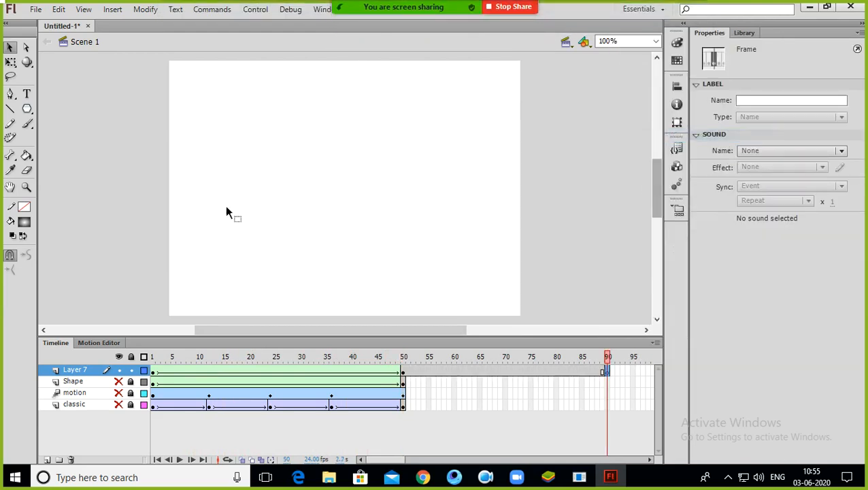
Step: With the Rectangle tool, draw many radial-gradient rectangles of various sizes scattered across the stage at frame 90
left_click(26, 111)
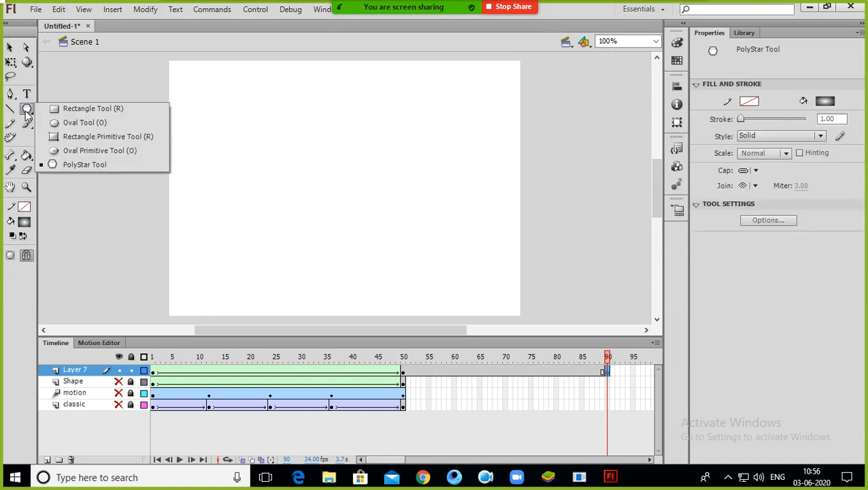
left_click(102, 108)
left_click_drag(189, 87, 200, 100)
left_click_drag(256, 89, 290, 112)
left_click_drag(353, 109, 422, 110)
left_click_drag(440, 109, 453, 121)
mouse_move(447, 138)
left_mouse_down()
mouse_move(382, 174)
mouse_move(313, 185)
left_mouse_up()
mouse_move(235, 191)
left_mouse_down()
mouse_move(264, 209)
mouse_move(220, 238)
left_mouse_up()
left_click_drag(220, 262, 268, 284)
left_click_drag(401, 270, 430, 280)
left_click_drag(453, 269, 494, 270)
left_click_drag(509, 227, 367, 220)
left_click_drag(339, 225, 322, 221)
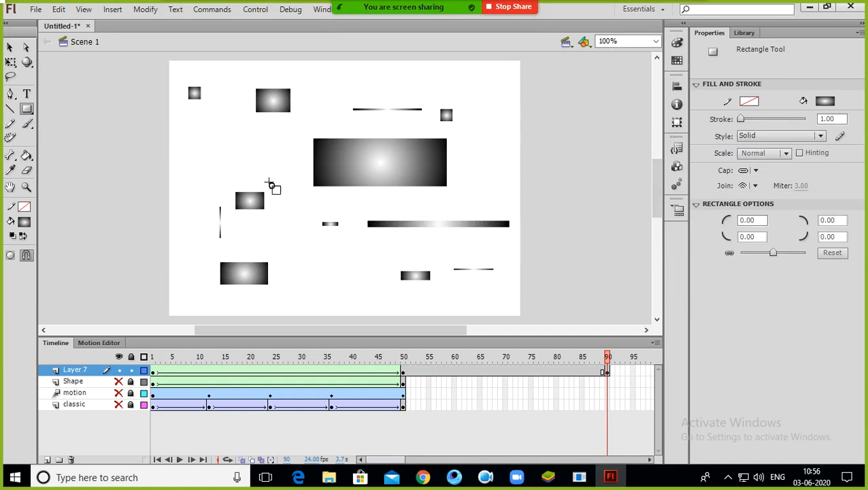
left_click_drag(279, 194, 224, 150)
left_click_drag(174, 119, 174, 157)
mouse_move(181, 178)
left_mouse_down()
mouse_move(181, 225)
mouse_move(267, 234)
left_mouse_up()
left_click_drag(311, 233, 349, 251)
left_click_drag(365, 263, 403, 288)
left_click_drag(424, 261, 466, 280)
left_click_drag(493, 239, 506, 227)
left_click_drag(486, 177, 513, 186)
left_click_drag(438, 175, 369, 208)
left_click_drag(344, 150, 361, 202)
left_click_drag(390, 90, 431, 79)
left_click_drag(460, 81, 481, 85)
left_click_drag(492, 95, 532, 135)
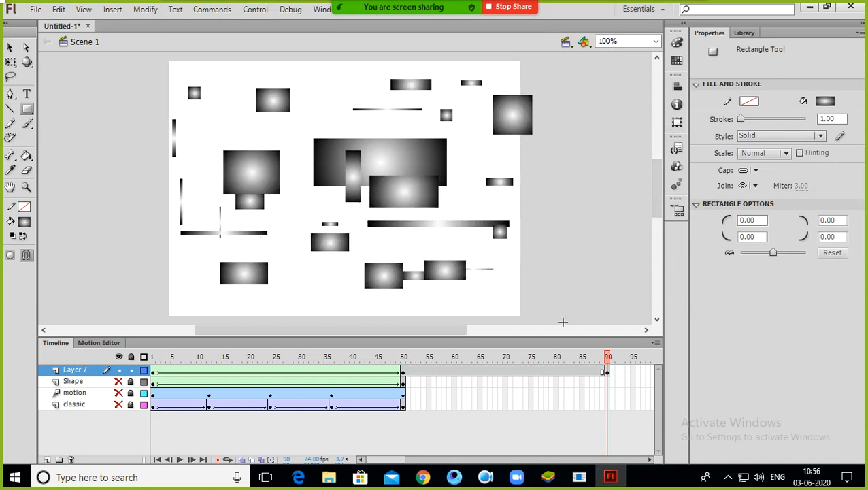
Step: Create a shape tween on Layer 7 between frames 50 and 90 and play the animation from the start
right_click(541, 369)
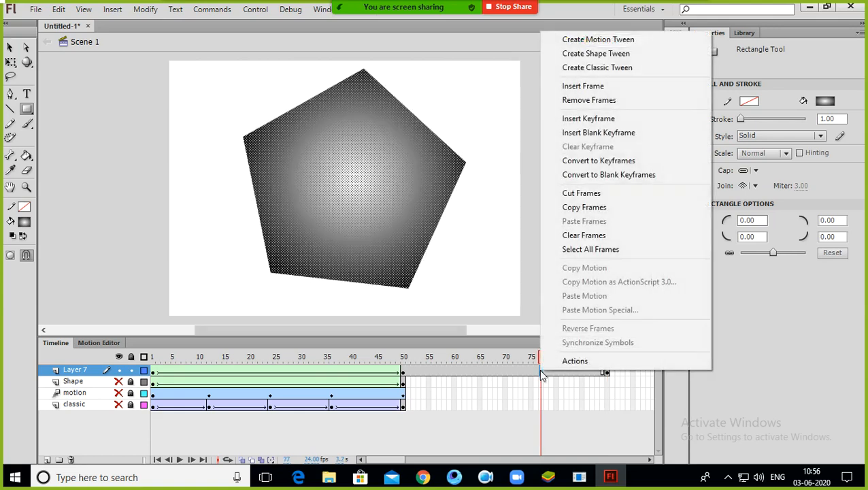
left_click(578, 55)
left_click_drag(541, 356, 4, 390)
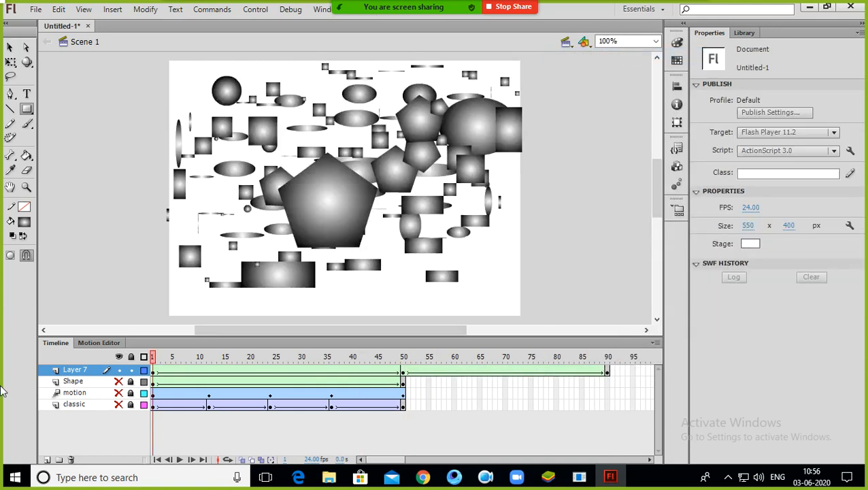
key("Return")
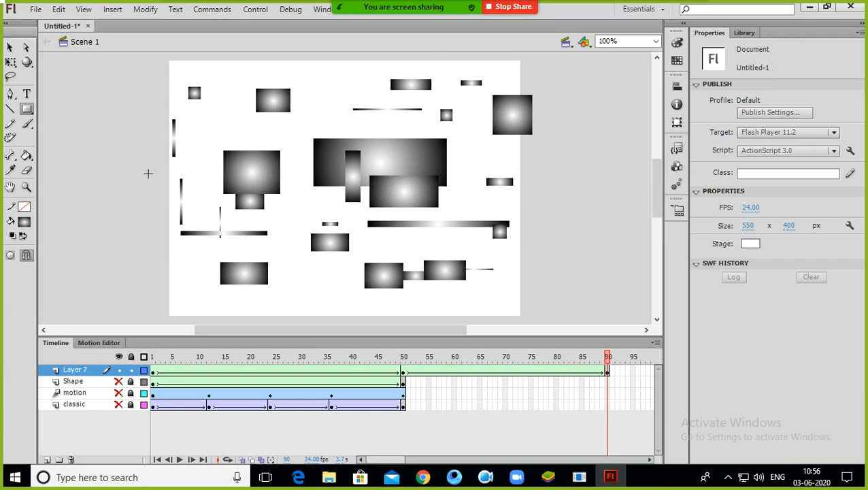
Step: Hide Layer 7 and add a new layer
left_click(119, 371)
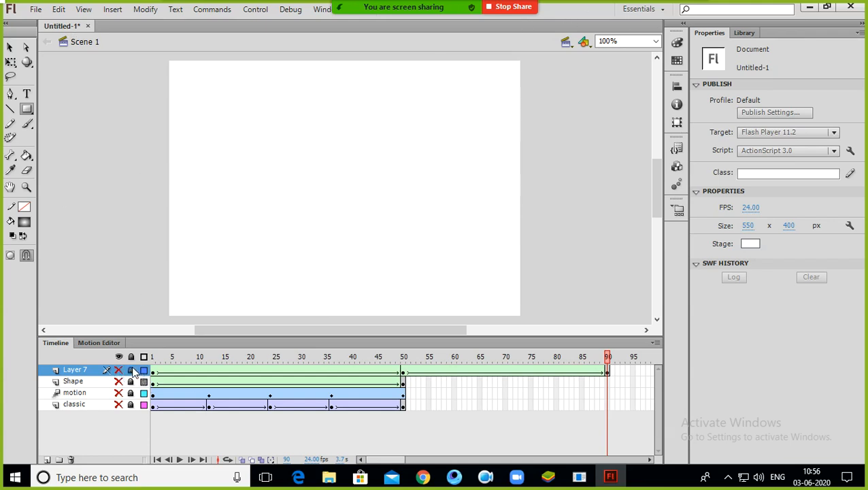
left_click(45, 460)
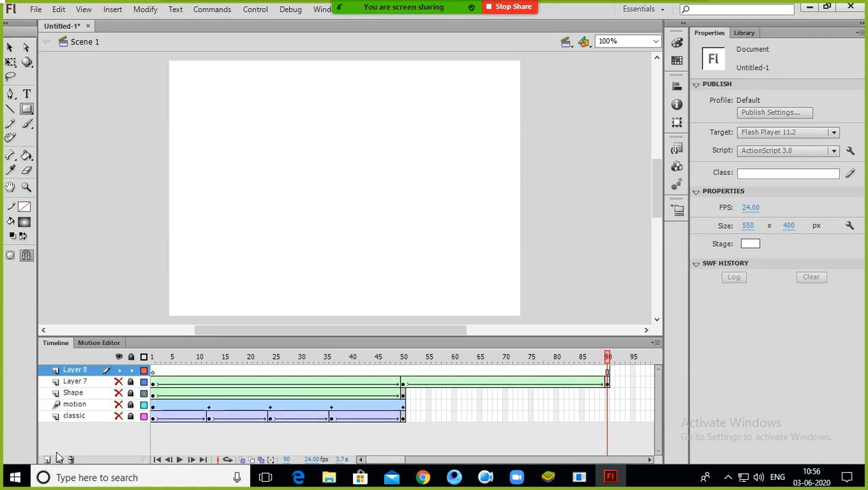
Step: Remove Layer 8's frames after the first and draw a gradient square near the stage's upper-left corner at frame 1
left_click_drag(629, 376, 162, 374)
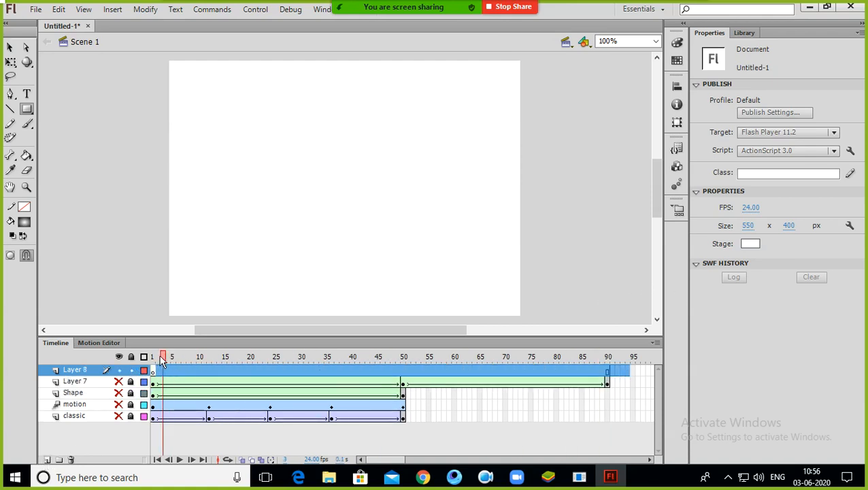
right_click(171, 375)
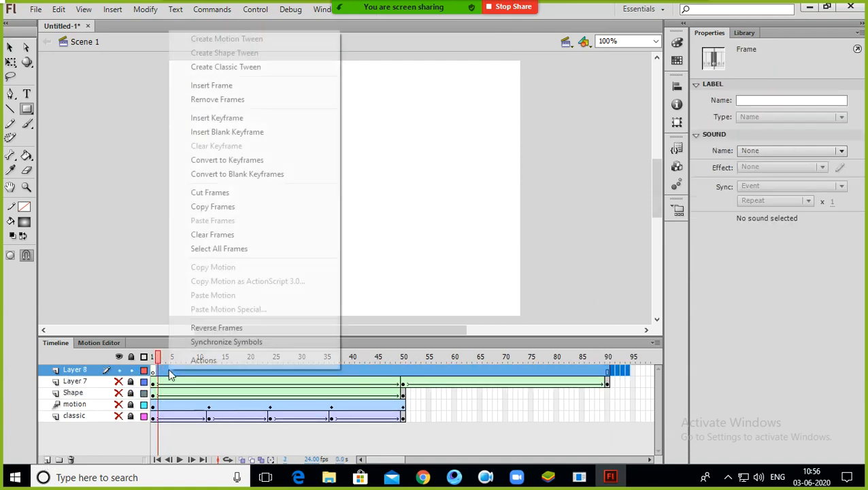
left_click(234, 99)
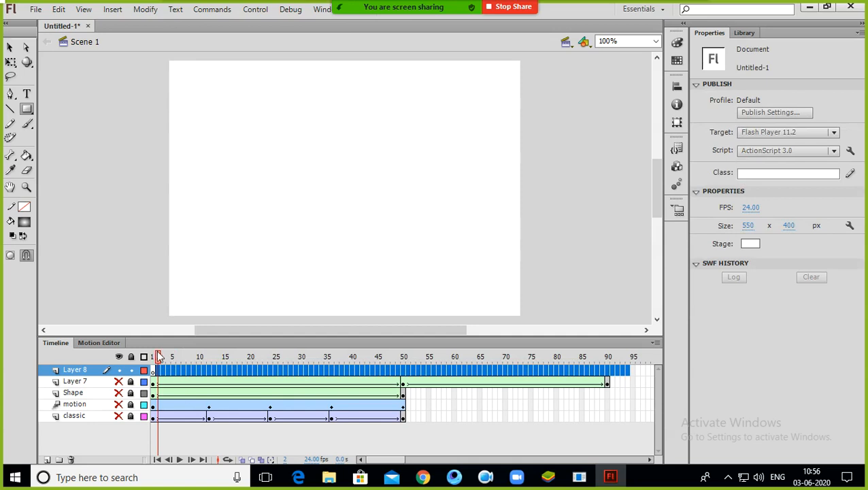
left_click_drag(158, 357, 145, 355)
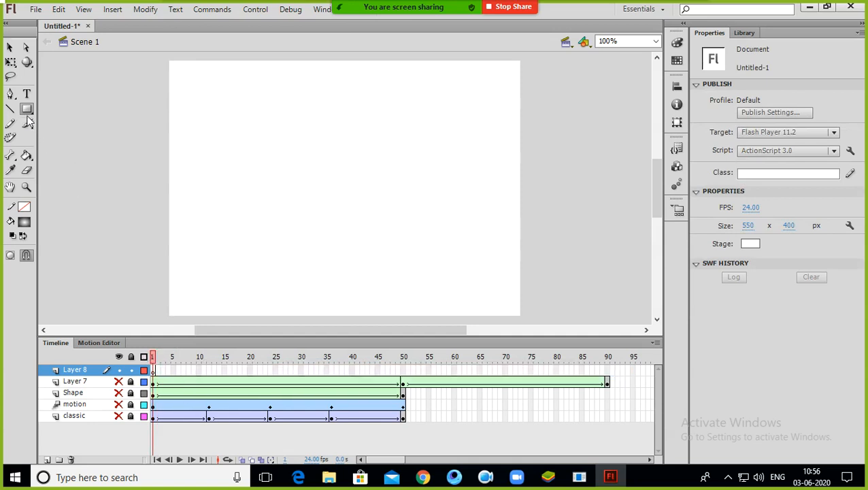
left_click_drag(188, 97, 283, 177)
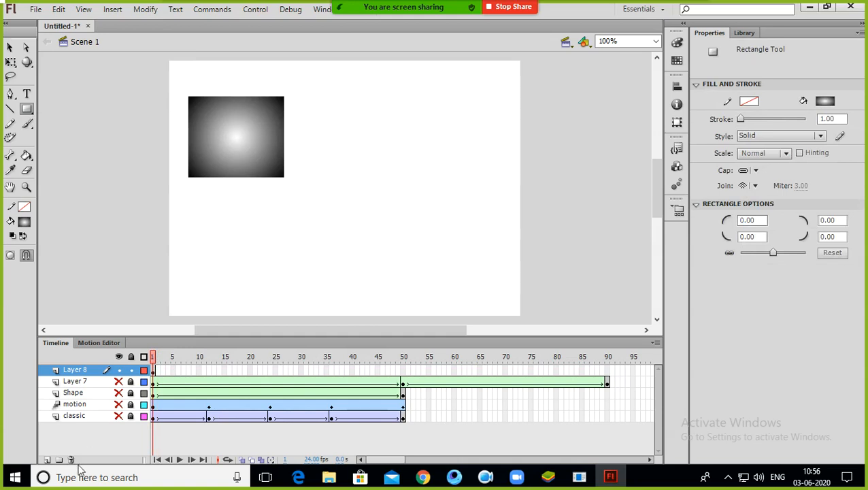
Step: Add a new Layer 9, hide it, remove its frames after the first, and reselect Layer 8's first frame
left_click(47, 459)
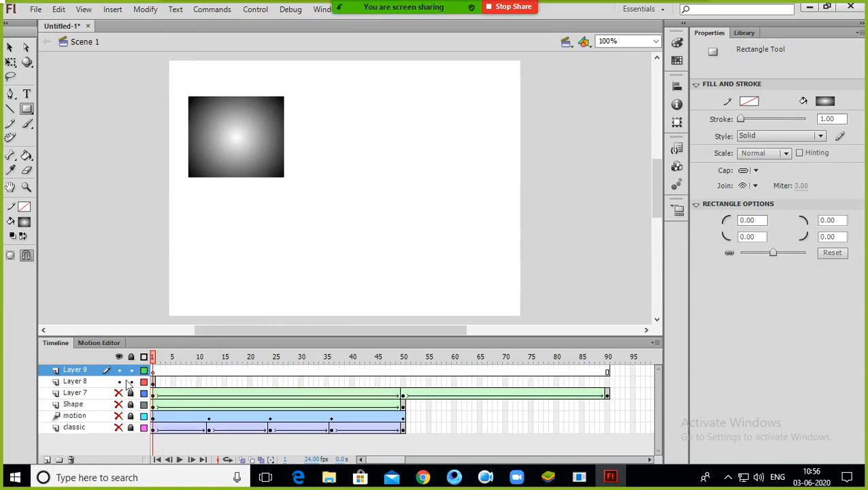
left_click(119, 369)
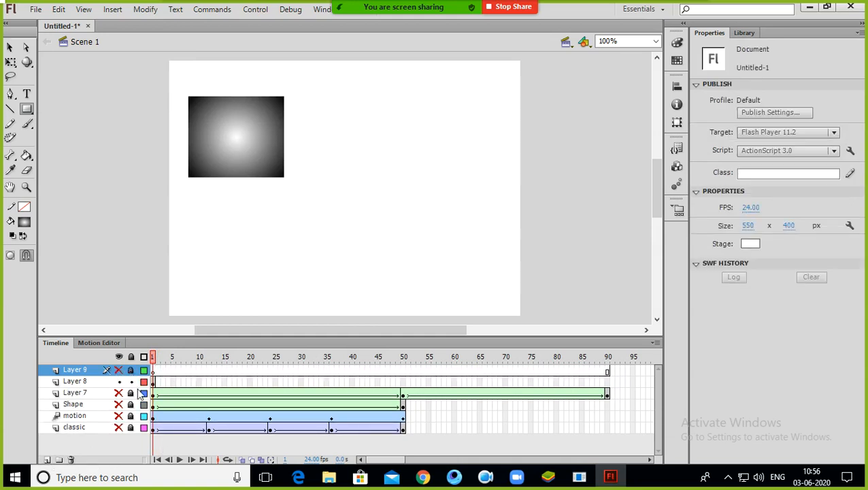
left_click_drag(624, 372, 131, 374)
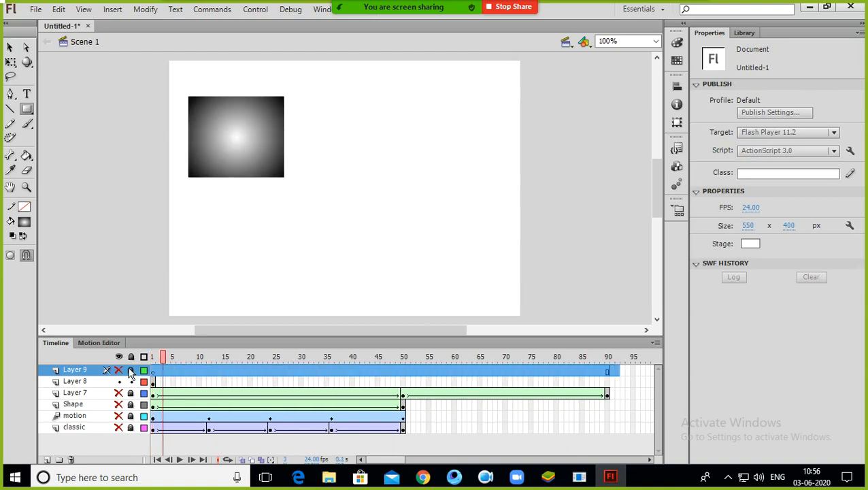
left_click(154, 375)
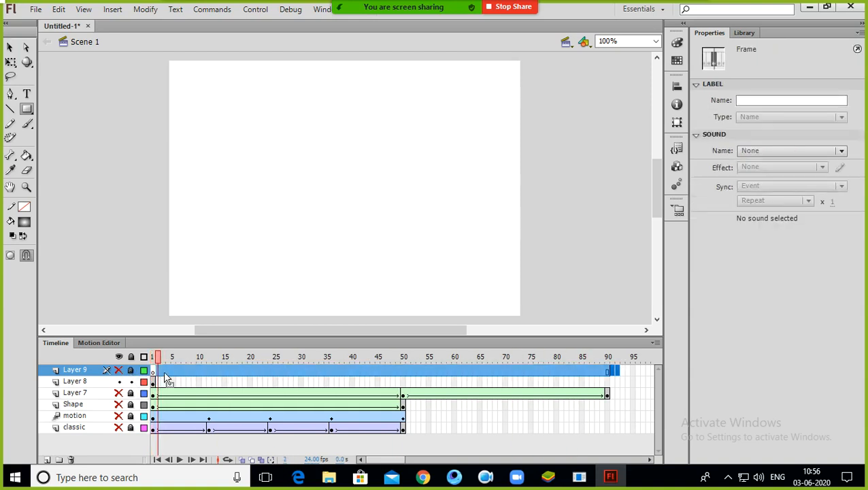
right_click(155, 374)
left_click(225, 102)
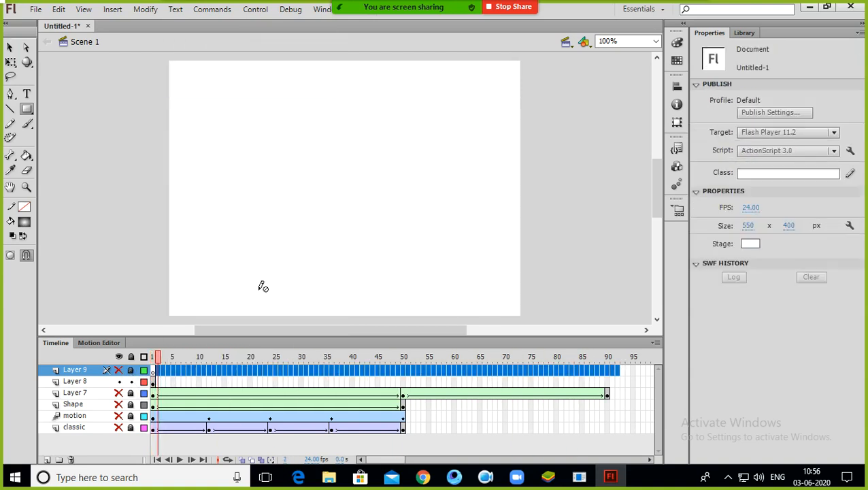
left_click(153, 368)
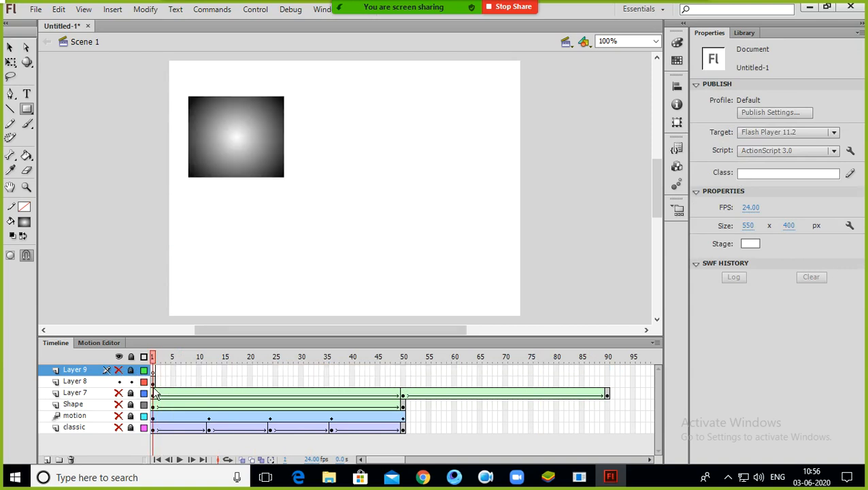
left_click(155, 382)
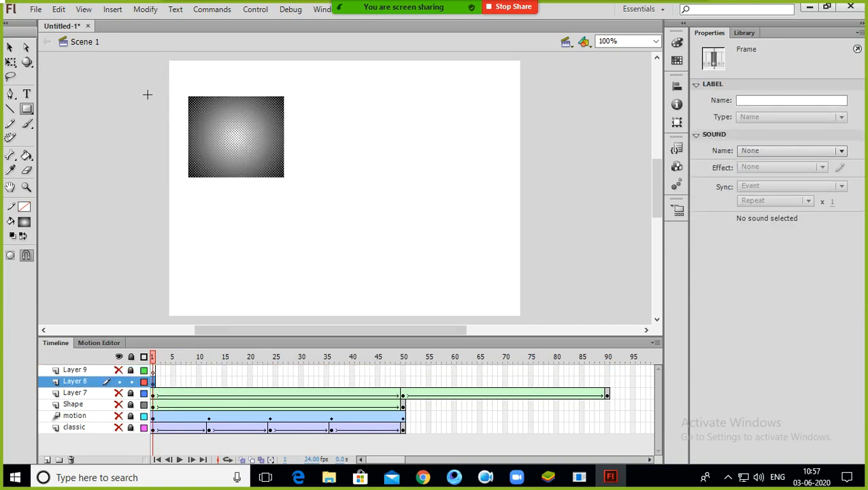
Step: Pick the Text tool and insert a blank keyframe at frame 46 of Layer 8
left_click(24, 47)
left_click(27, 95)
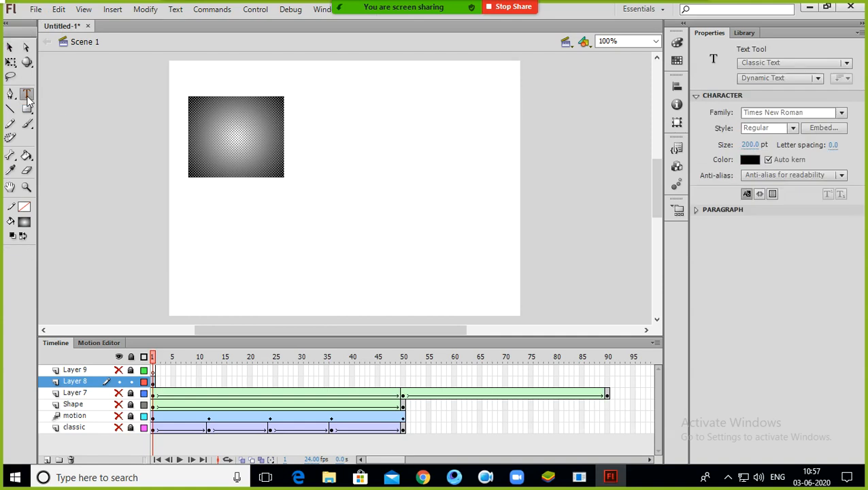
left_click(381, 382)
right_click(381, 382)
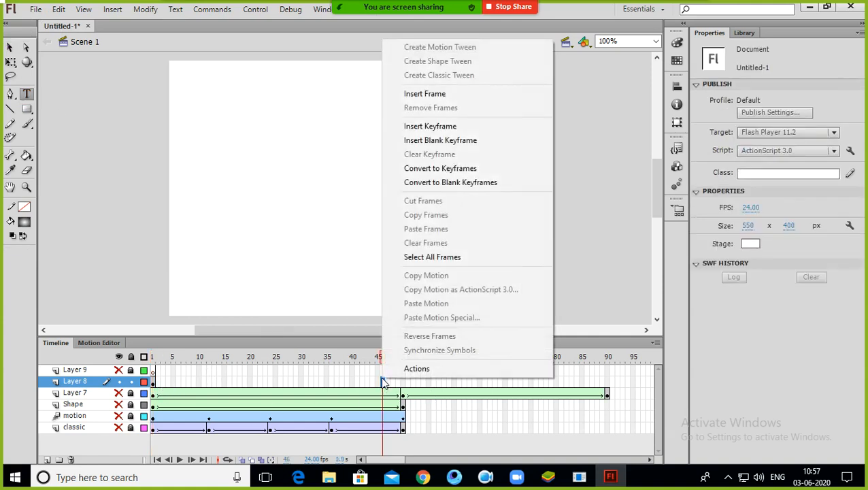
left_click(445, 140)
Step: Draw a large text box, move it to the stage centre, and type SSSSS in it
left_click_drag(213, 56, 478, 140)
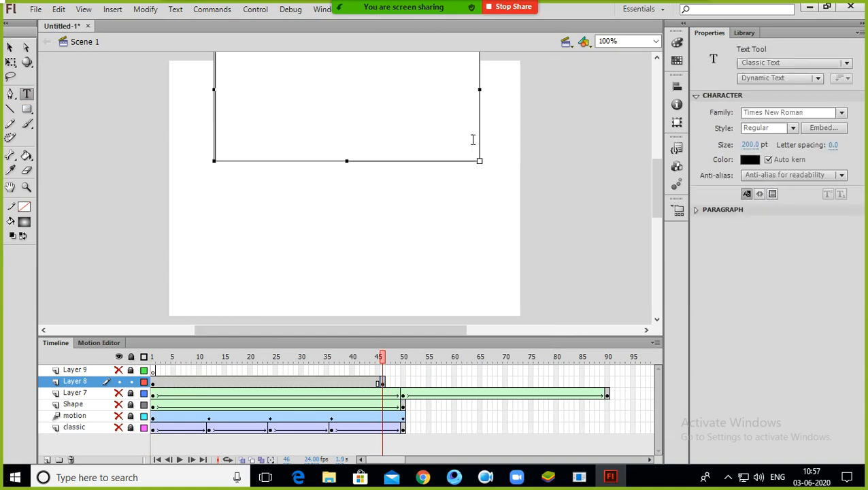
left_click(9, 47)
left_click_drag(349, 74, 360, 167)
left_click(27, 94)
left_click(313, 164)
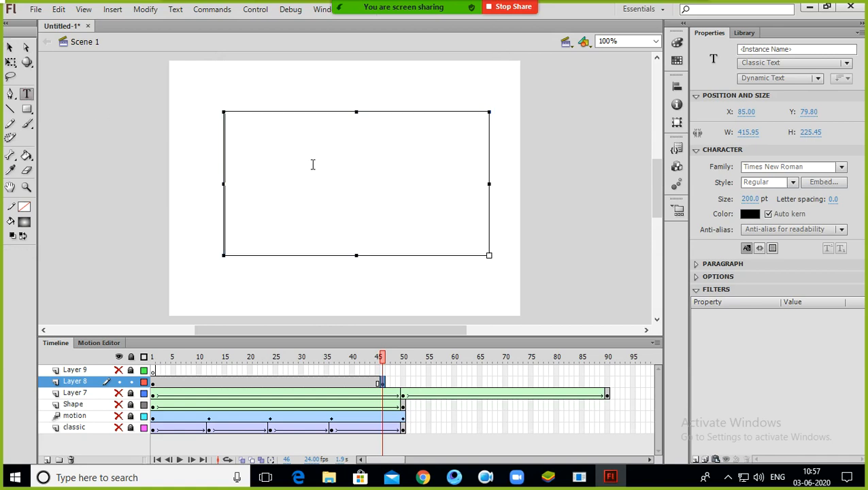
type("ss")
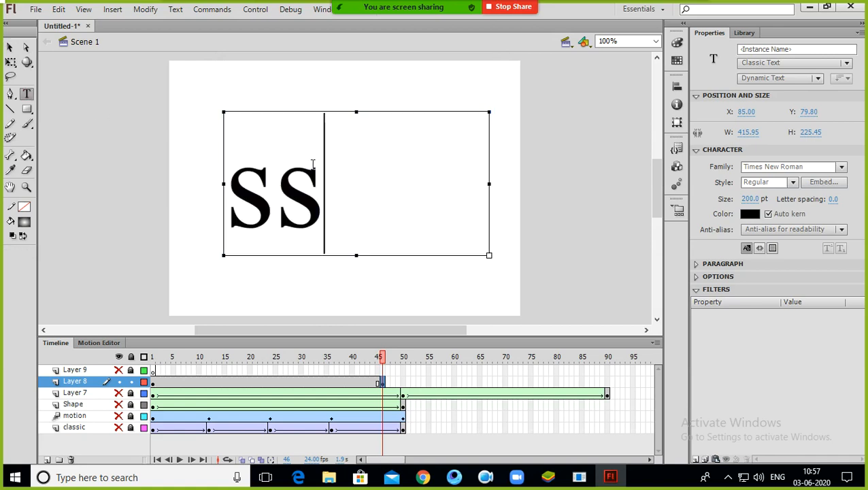
type("sss")
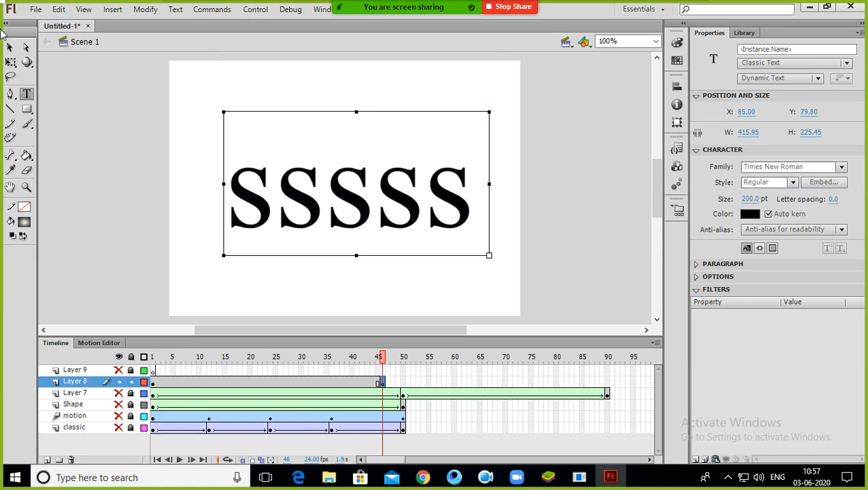
left_click(10, 46)
left_click(194, 188)
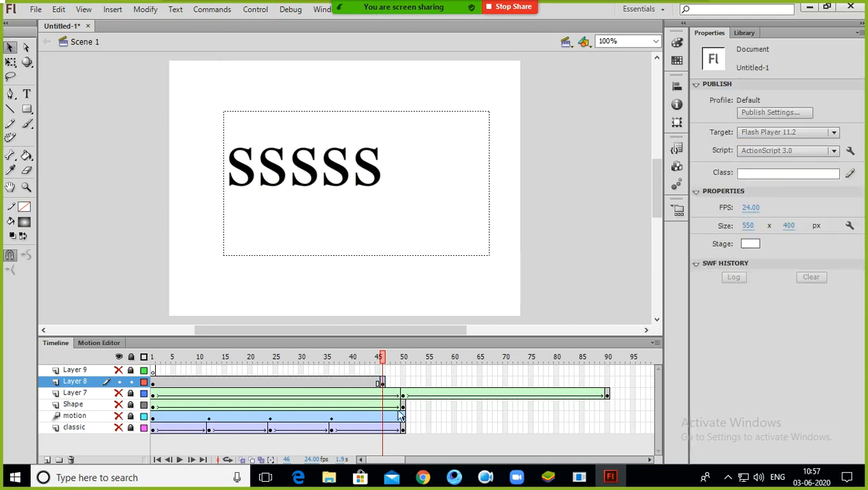
Step: Apply a shape tween to Layer 8 between frames 1 and 46 and scrub through it
right_click(275, 383)
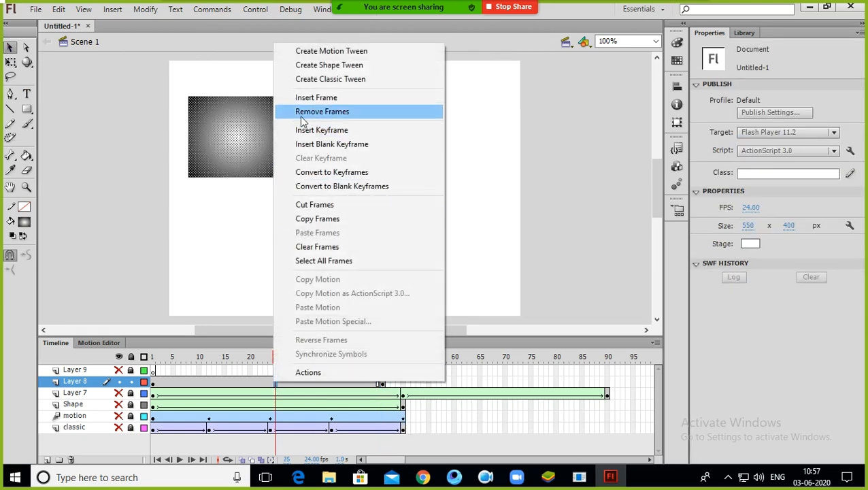
left_click(327, 65)
left_click_drag(277, 356, 145, 382)
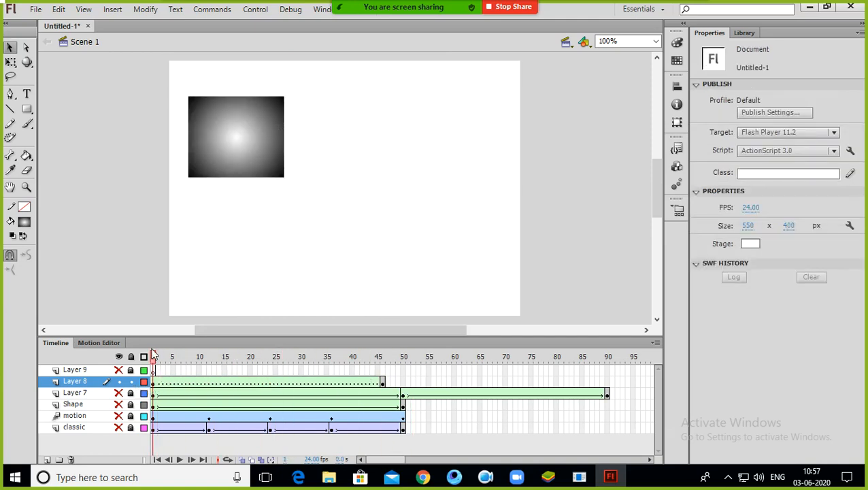
left_click_drag(155, 357, 382, 339)
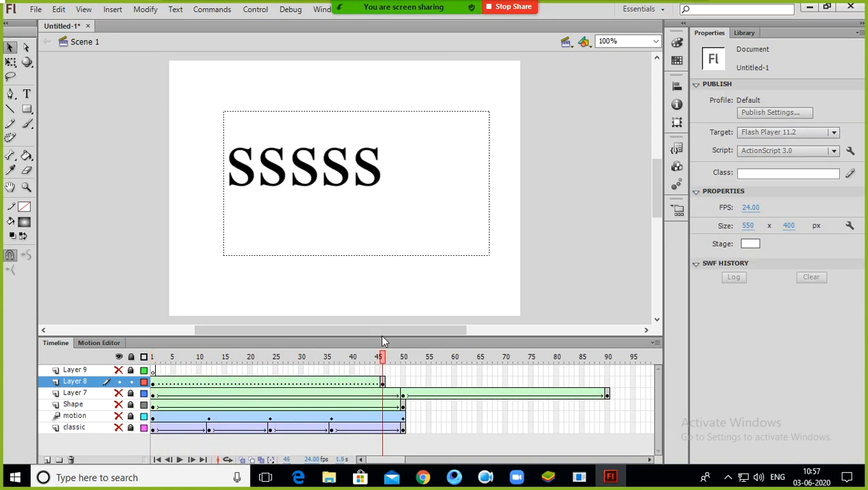
Step: Hide Layer 8 at frame 1 and draw a gradient square on Layer 9 near the stage's upper left
left_click(153, 357)
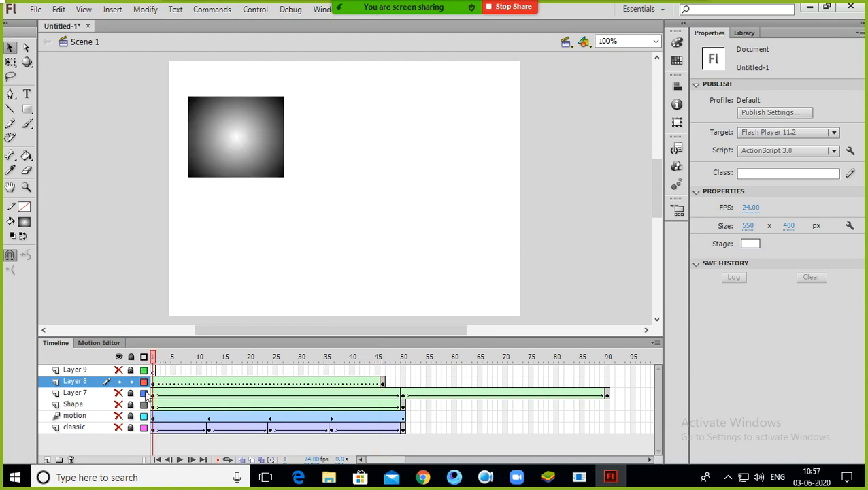
left_click(119, 381)
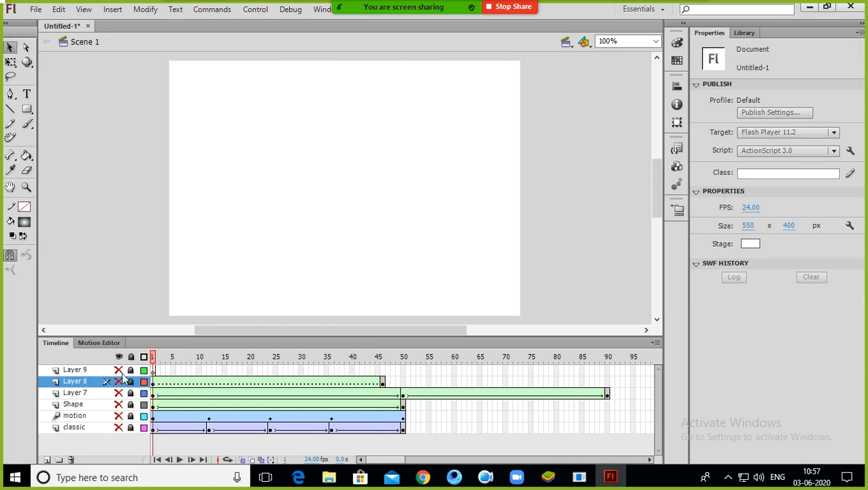
left_click(26, 110)
left_click(215, 139)
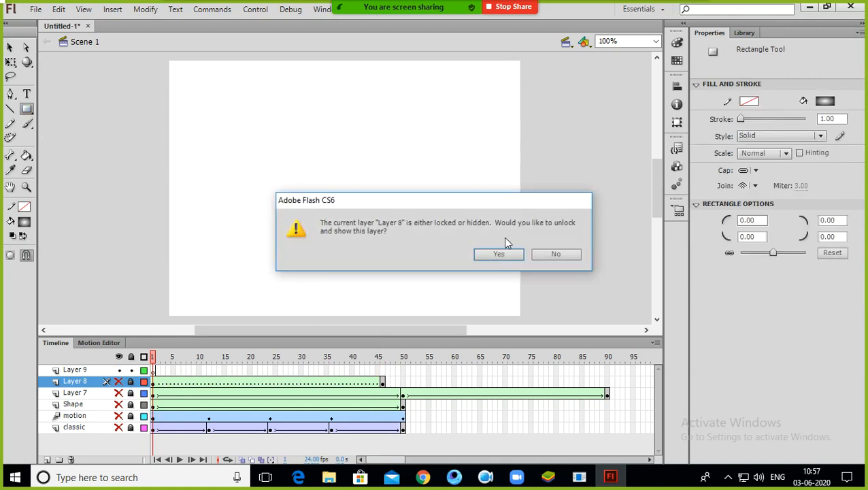
left_click(556, 254)
left_click(89, 369)
mouse_move(200, 130)
left_mouse_down()
mouse_move(222, 165)
mouse_move(288, 200)
left_mouse_up()
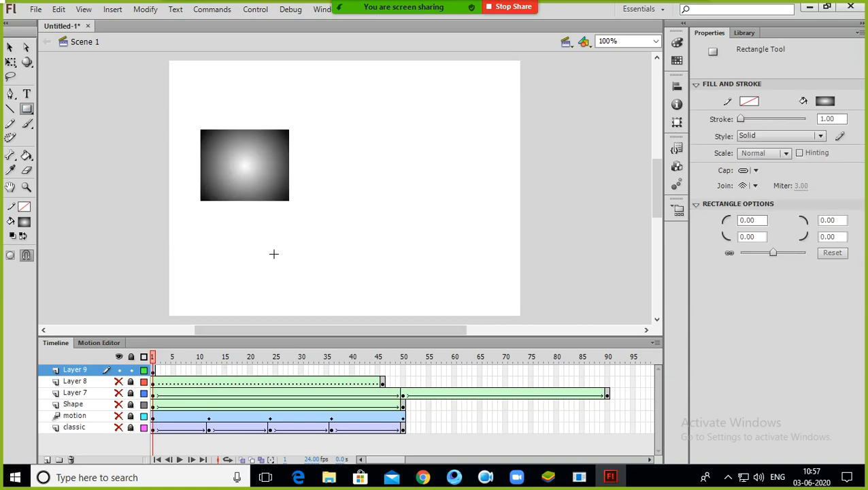
Step: Insert a blank keyframe at frame 46 of Layer 9 and draw a tall thin gradient bar, 22 by 235 px
right_click(381, 371)
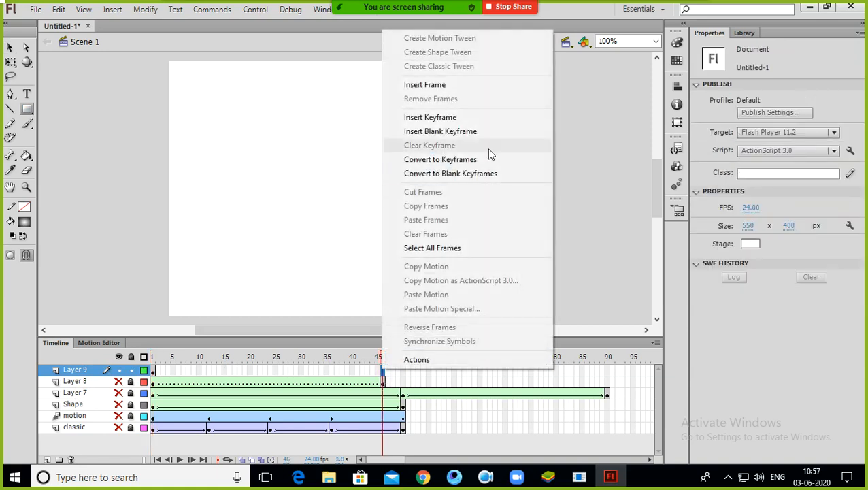
left_click(476, 133)
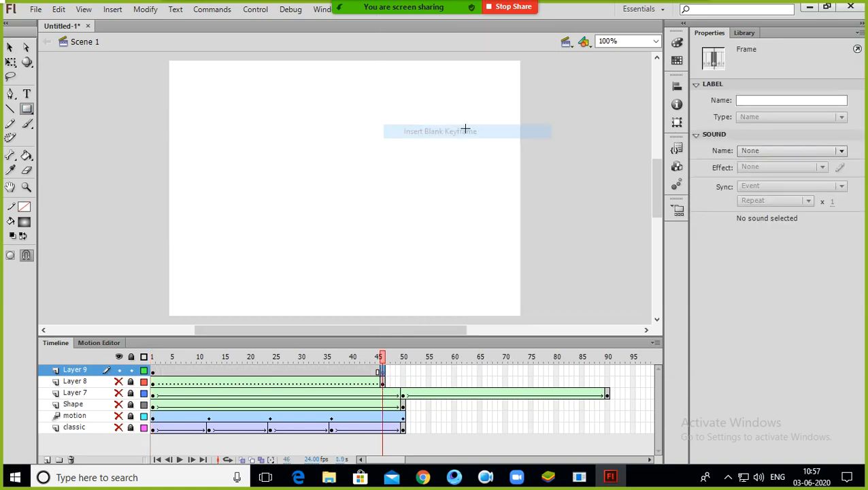
mouse_move(242, 97)
left_mouse_down()
mouse_move(273, 208)
mouse_move(255, 248)
left_mouse_up()
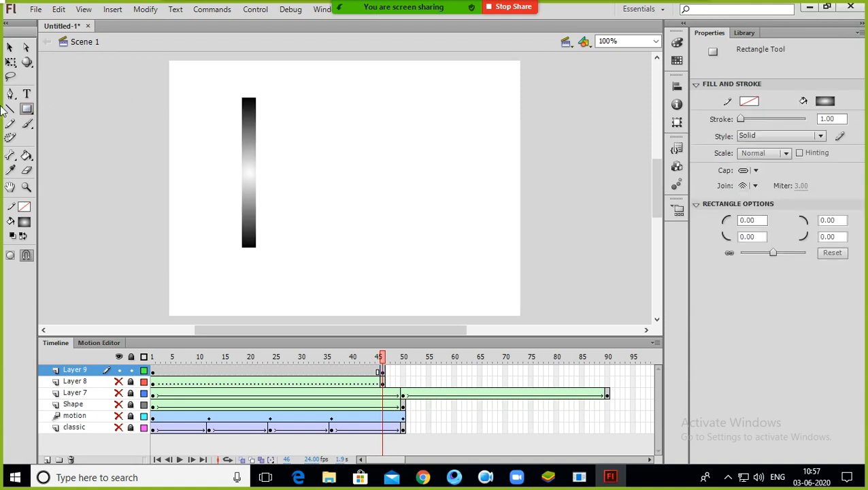
Step: Move the thin bar toward the middle of the stage
left_click(26, 48)
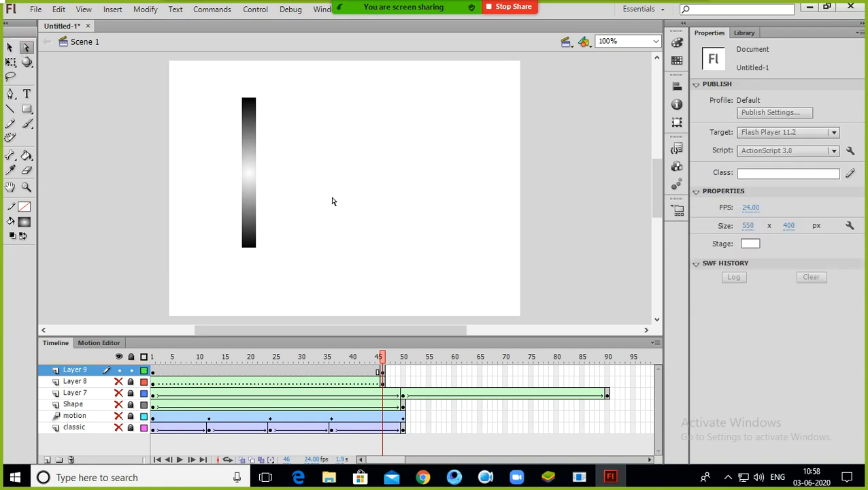
left_click(253, 173)
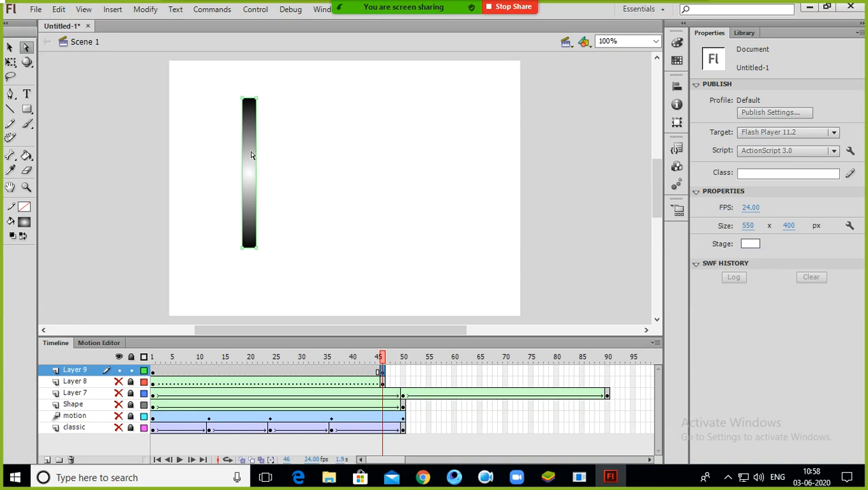
key("ctrl+a")
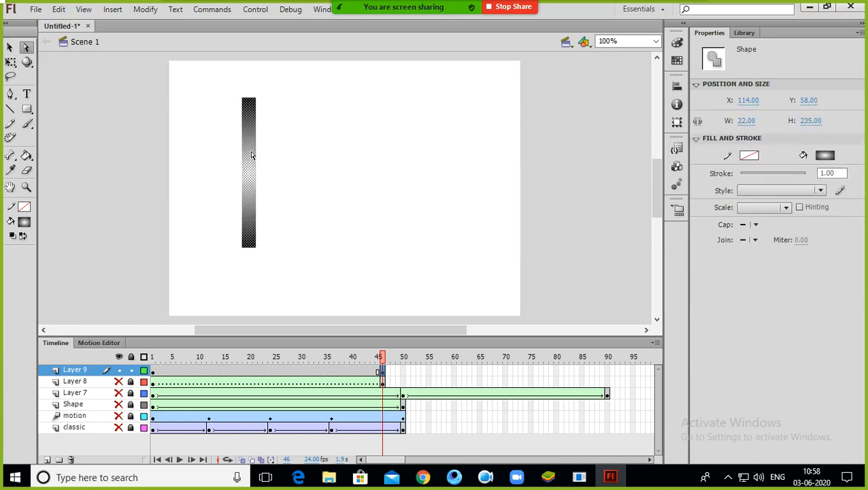
left_click_drag(371, 133, 371, 133)
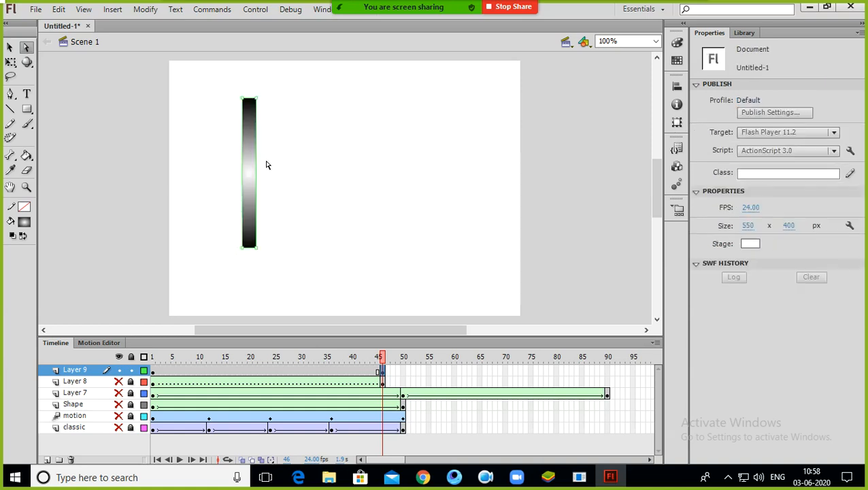
left_click(10, 46)
left_click_drag(247, 167, 321, 168)
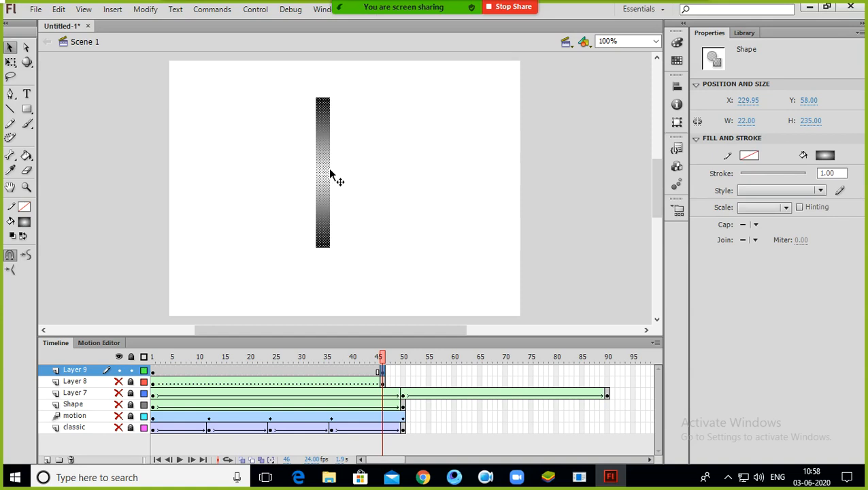
Step: Copy the bar, paste two copies, and arrange the three bars spaced across the stage
right_click(323, 170)
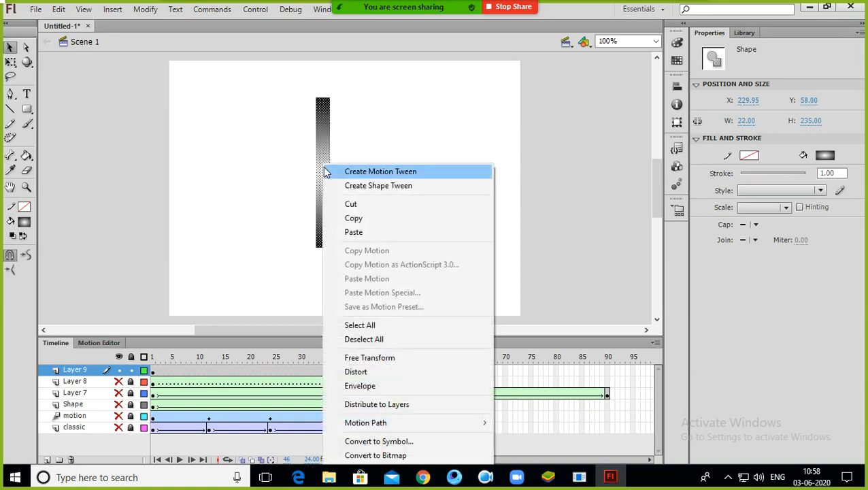
left_click(343, 219)
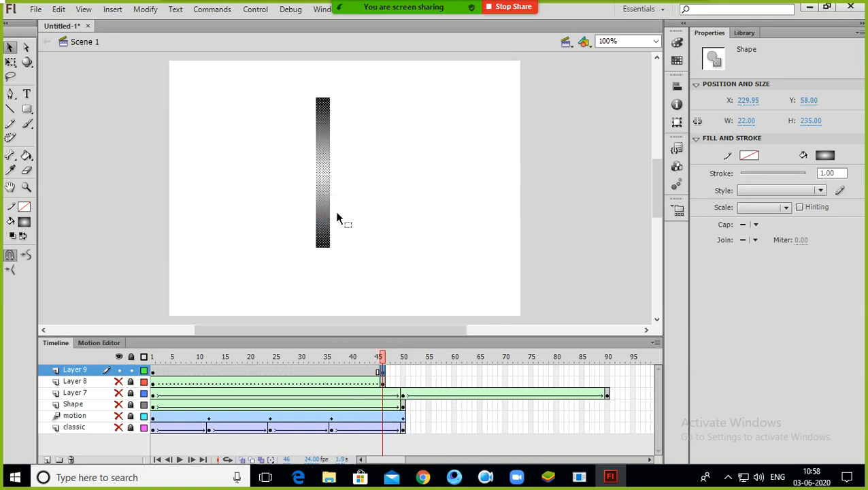
key("ctrl+v")
left_click_drag(341, 210, 475, 200)
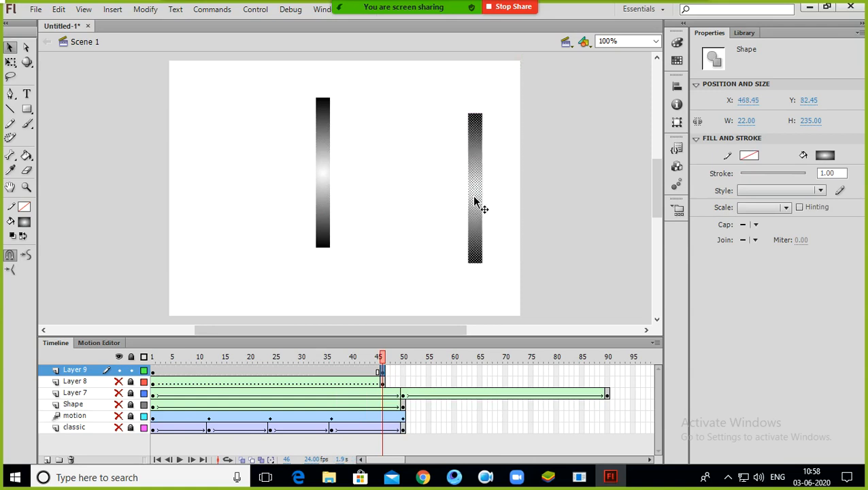
key("ctrl+v")
left_click_drag(347, 185, 378, 179)
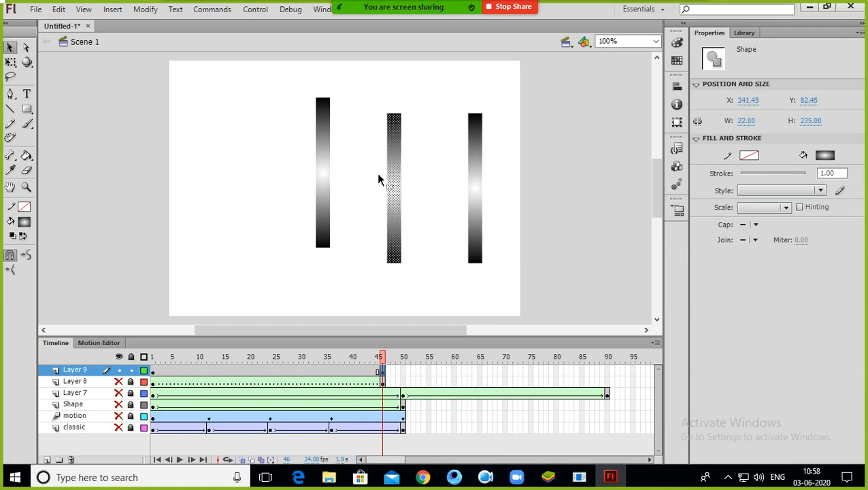
left_click_drag(326, 161, 249, 177)
Step: Slant the first bar by moving its bottom points to the left with the Subselection tool
left_click(26, 48)
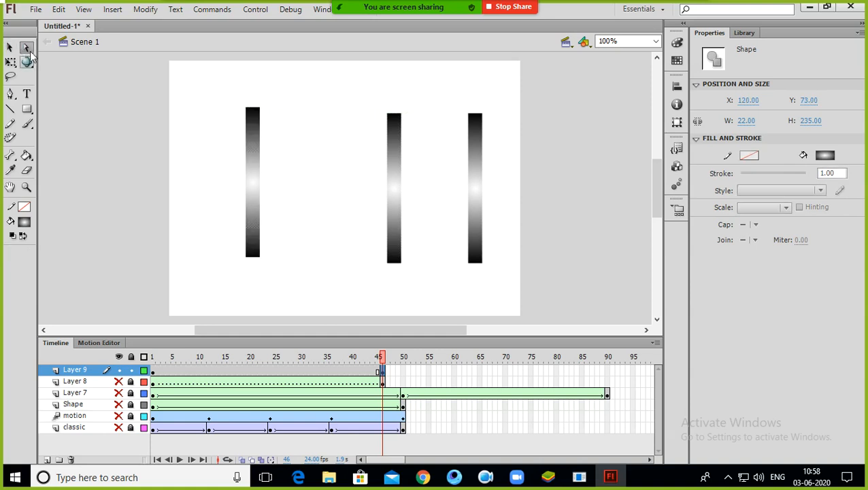
left_click(303, 241)
left_click_drag(216, 296, 188, 300)
left_click_drag(261, 264, 202, 257)
Step: Move the middle bar onto the slanted bar's top and pull its lower points right to form an inverted V
left_click(10, 47)
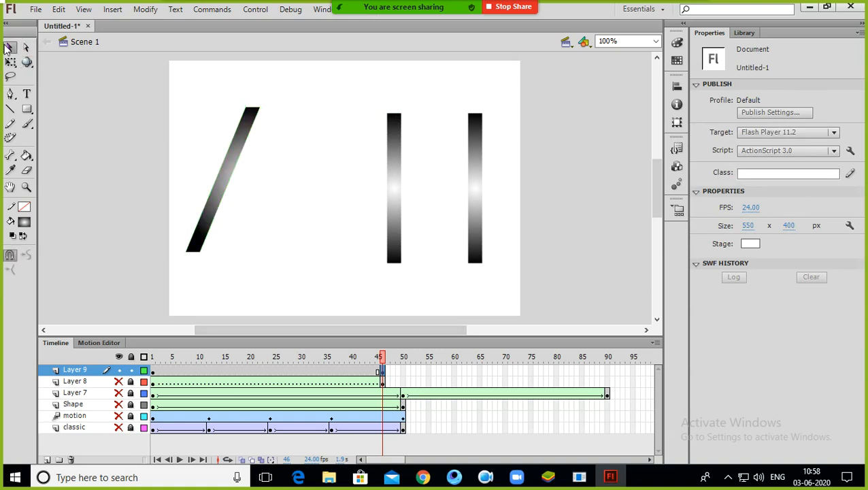
left_click_drag(399, 171, 258, 171)
left_click(26, 47)
left_click(257, 239)
left_click_drag(308, 218, 215, 292)
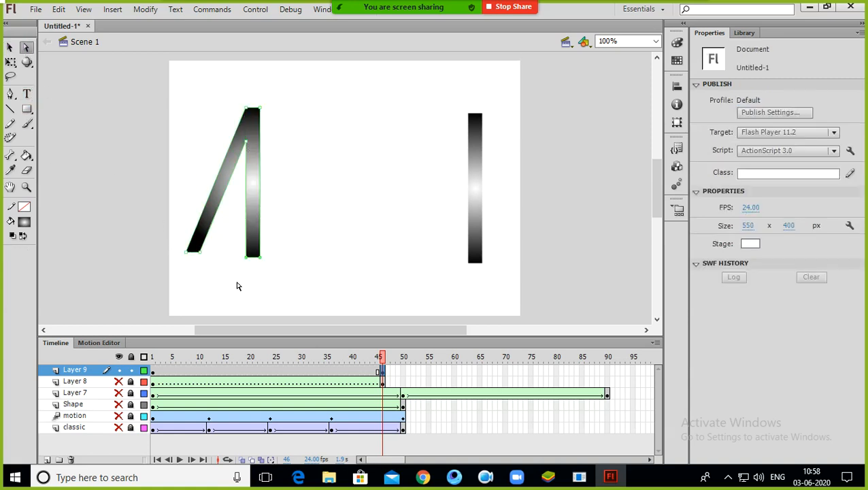
mouse_move(260, 257)
left_mouse_down()
mouse_move(326, 246)
mouse_move(303, 268)
mouse_move(302, 257)
mouse_move(288, 254)
mouse_move(301, 259)
left_mouse_up()
left_click_drag(246, 142, 251, 126)
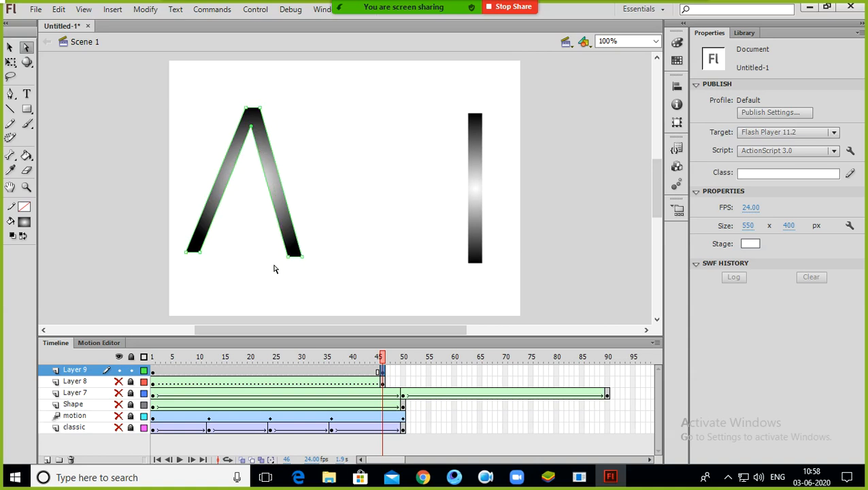
Step: Rotate the third bar to horizontal with Free Transform and place it across the inverted V as a crossbar
left_click(11, 47)
left_click(478, 178)
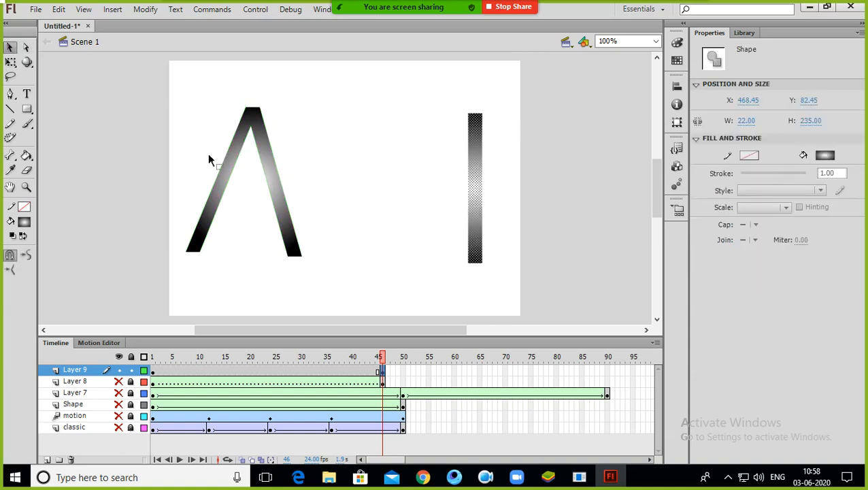
key("q")
left_click_drag(494, 105, 363, 172)
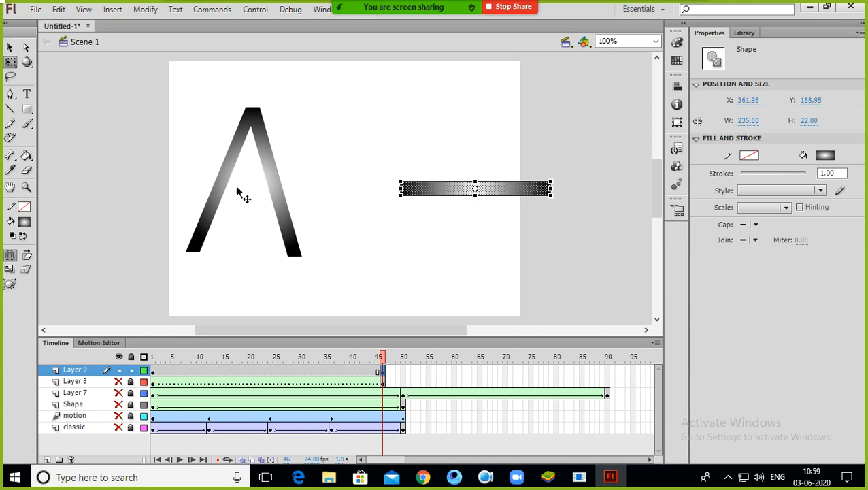
left_click(10, 47)
left_click_drag(478, 197, 249, 195)
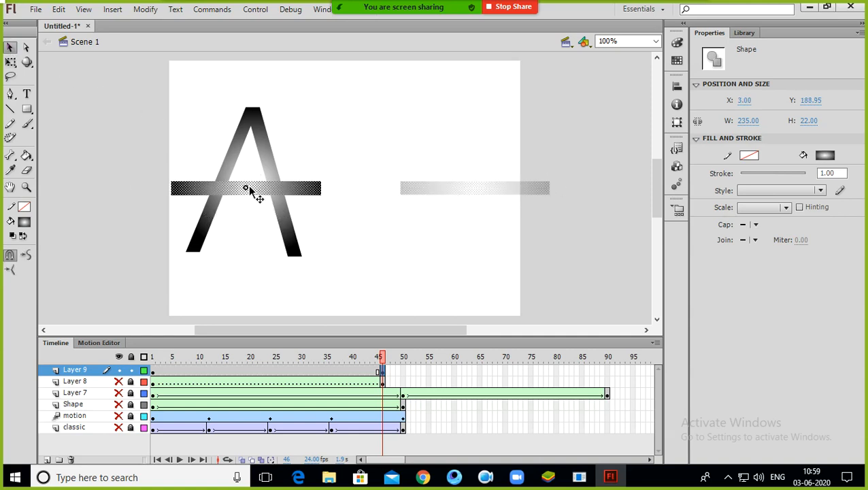
left_click(555, 257)
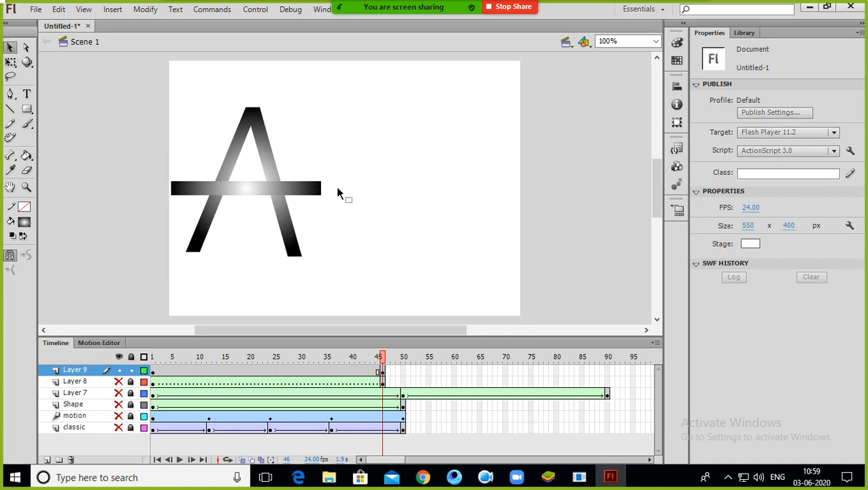
Step: Try to shorten the crossbar's right end, undoing each attempt
left_click(280, 182)
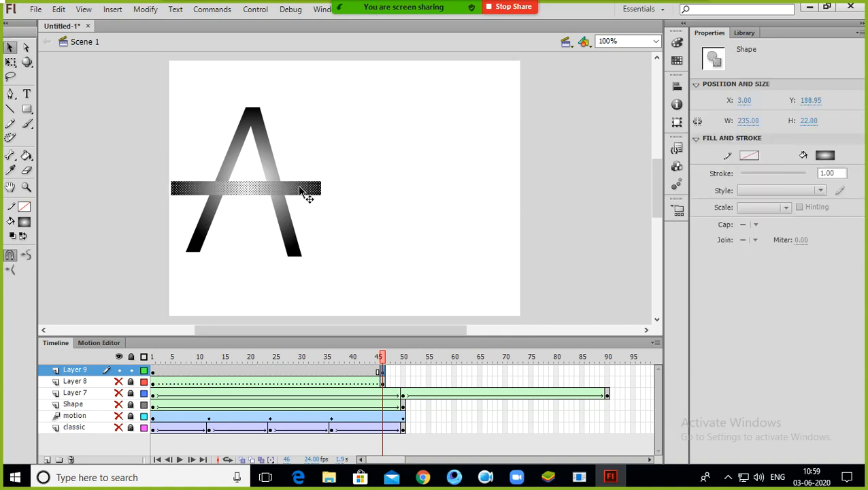
left_click(25, 47)
left_click_drag(336, 157, 273, 197)
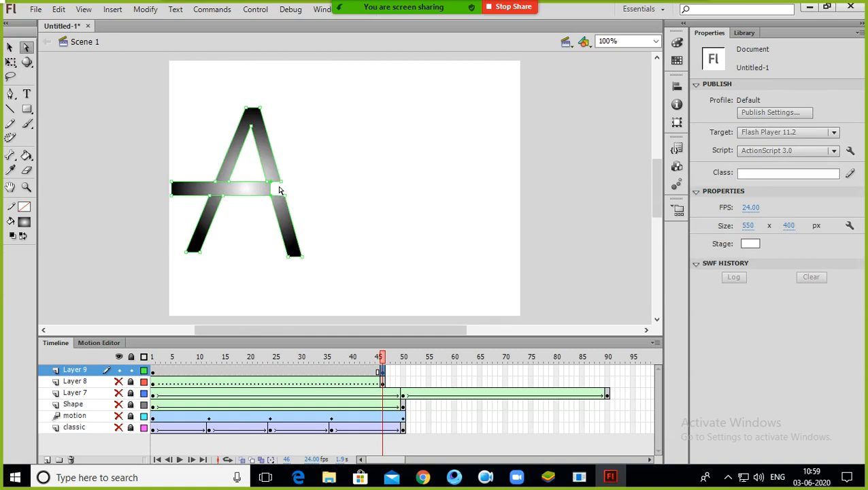
key("q")
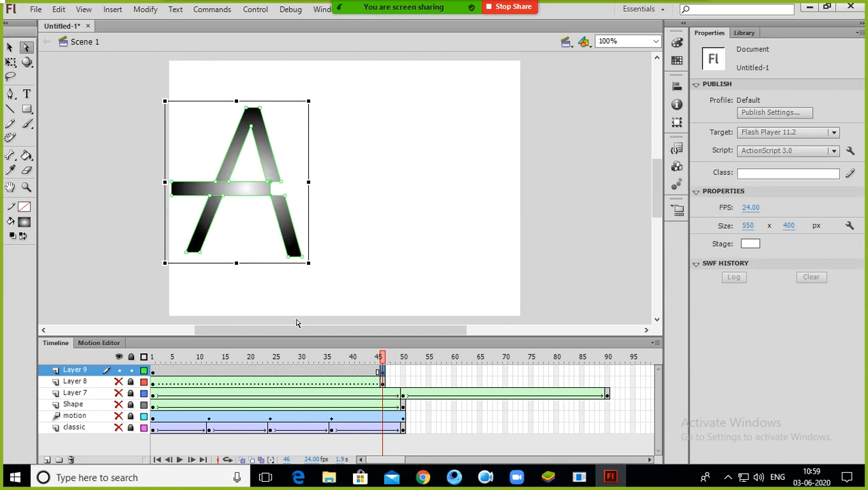
key("ctrl+z")
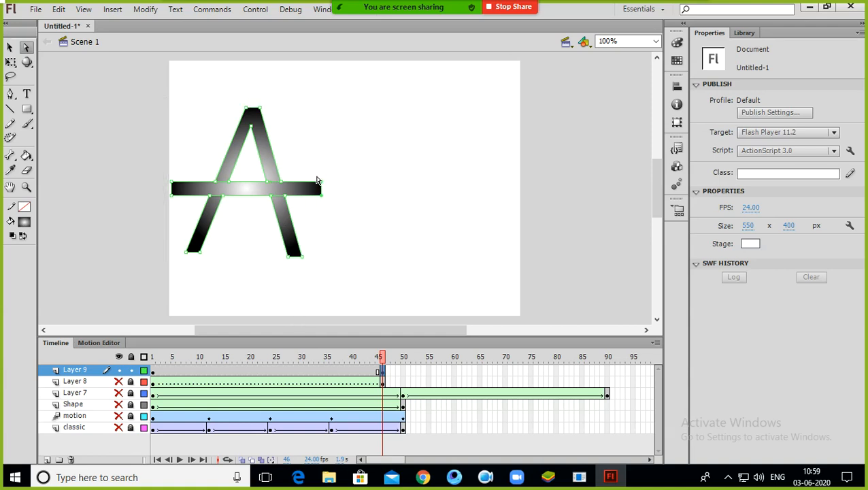
left_click(329, 188)
left_click(321, 189)
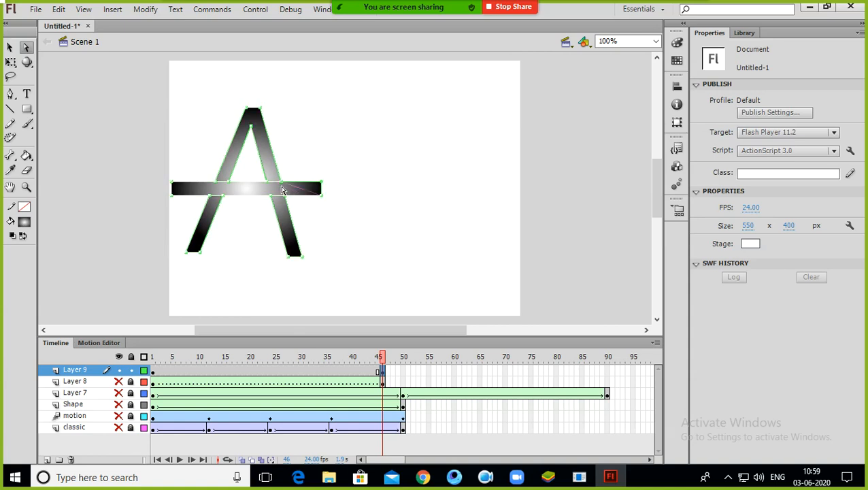
key("Delete")
key("ctrl+z")
key("Delete")
key("ctrl+z")
key("Delete")
key("ctrl+z")
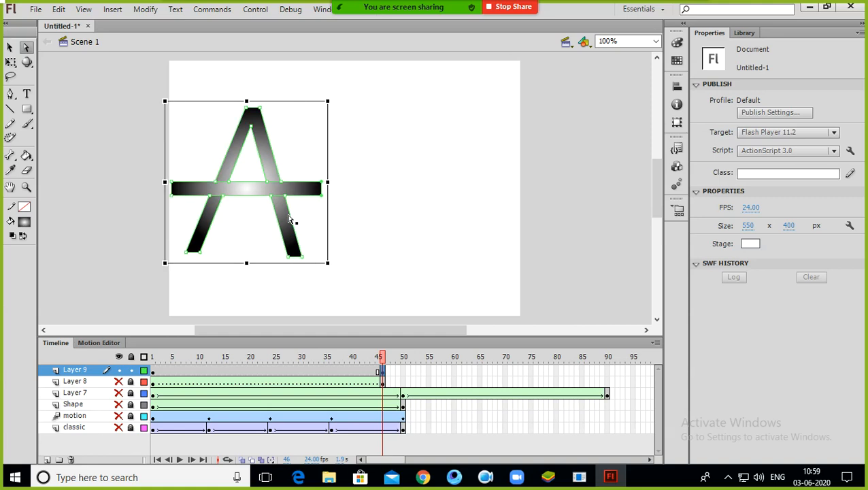
Step: Reposition the crossbar slightly further right across the A's legs
left_click(250, 193)
left_click(250, 192)
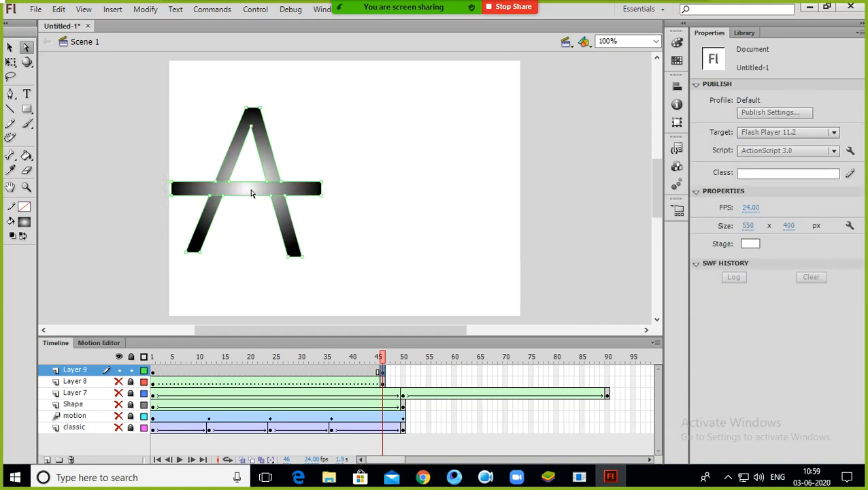
left_click(252, 193)
left_click_drag(253, 194, 482, 194)
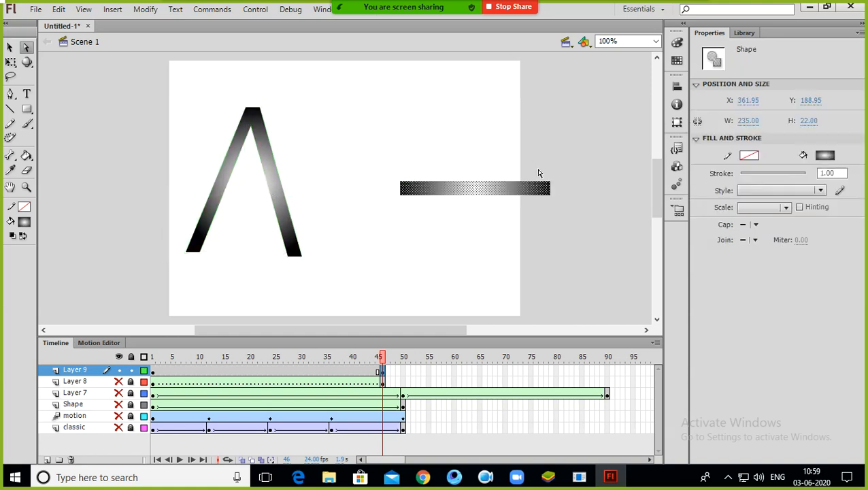
left_click(518, 190)
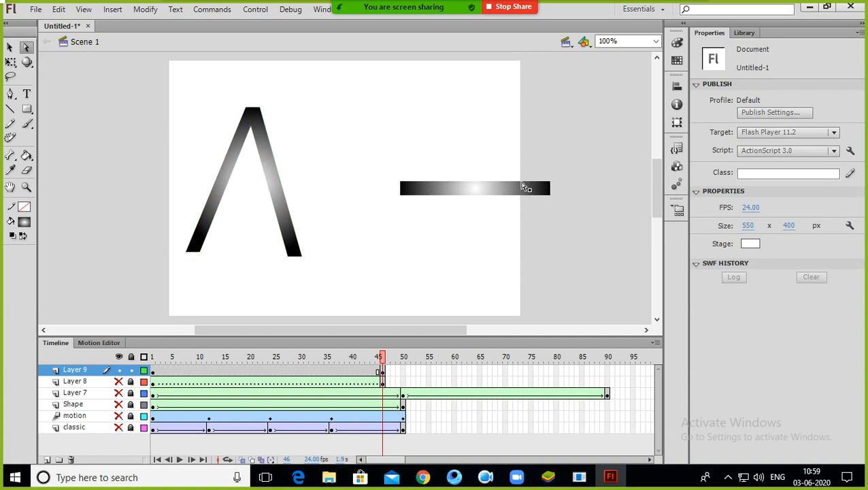
left_click(10, 47)
left_click_drag(478, 191, 254, 191)
Step: Try to pull the crossbar's right end inward, then undo it
left_click(26, 47)
left_click(324, 185)
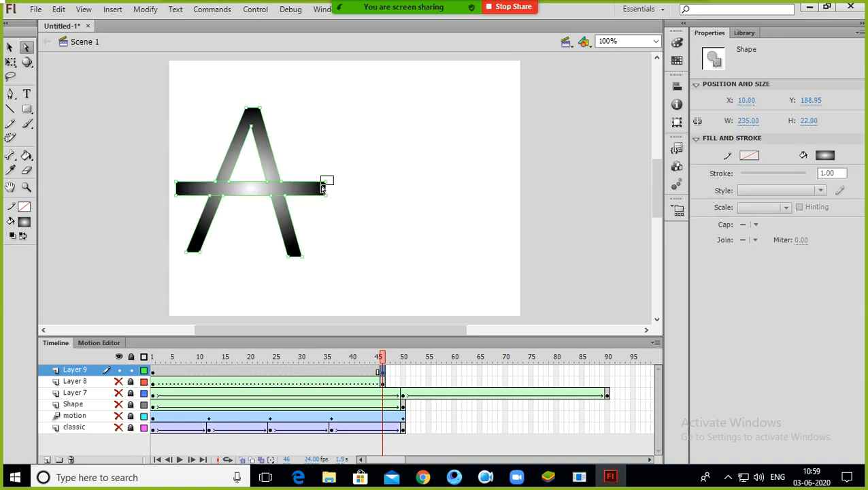
left_click(325, 185)
left_click_drag(311, 185, 280, 183)
key("ctrl+z")
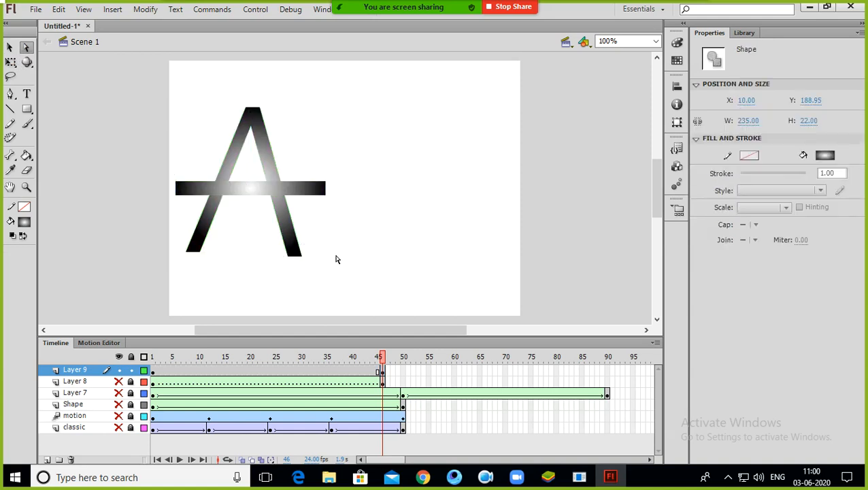
Step: Apply a shape tween to Layer 9's frame span so the gradient square morphs into the letter A
left_click(449, 252)
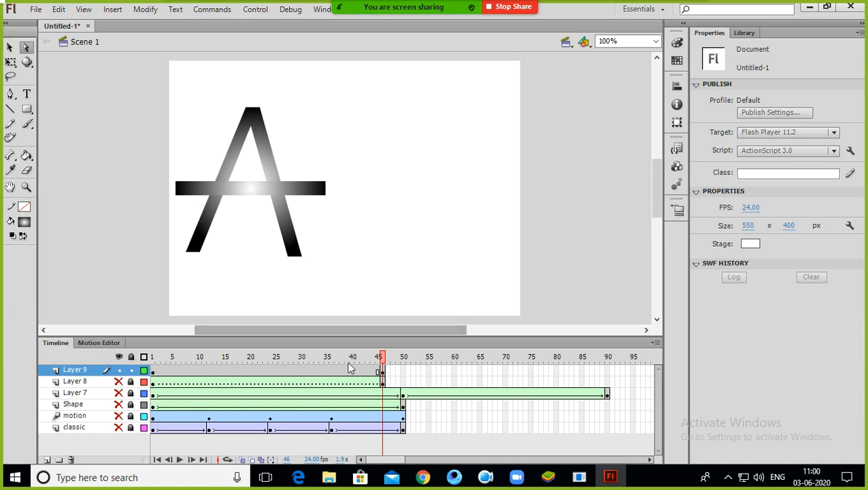
right_click(276, 371)
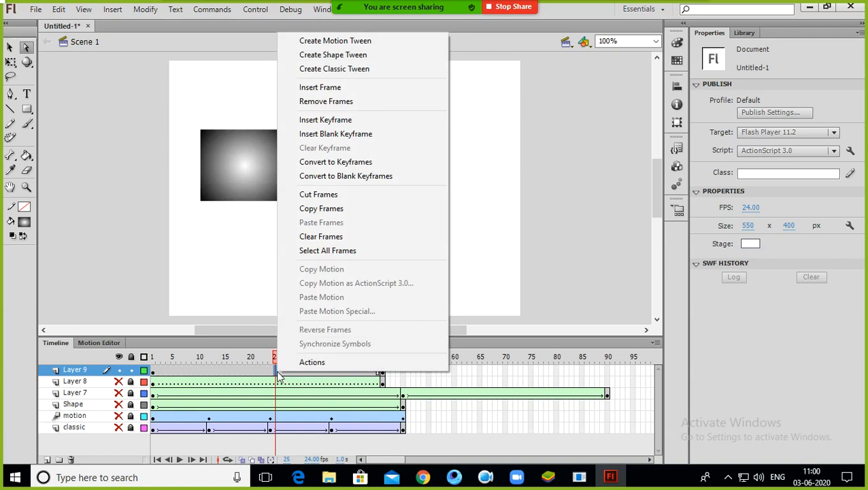
left_click(338, 56)
Step: Preview the shape tween by playing the timeline from frame 1 and scrubbing through the frames
left_click_drag(274, 362, 152, 351)
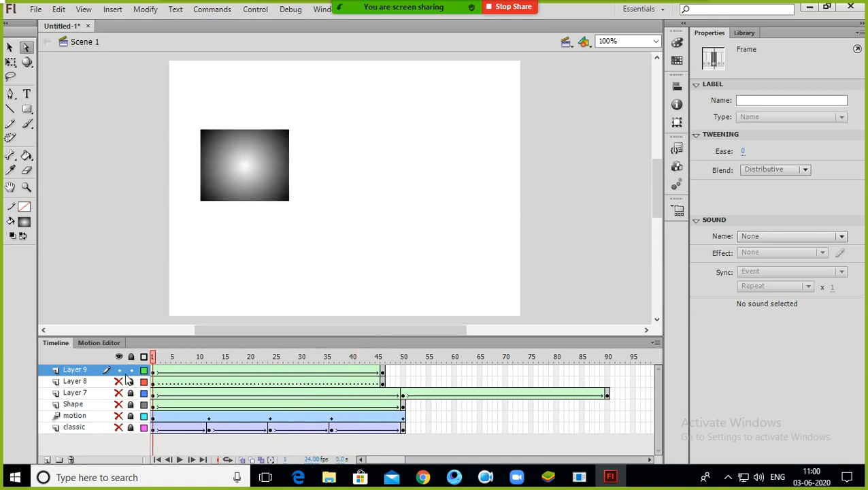
key("Return")
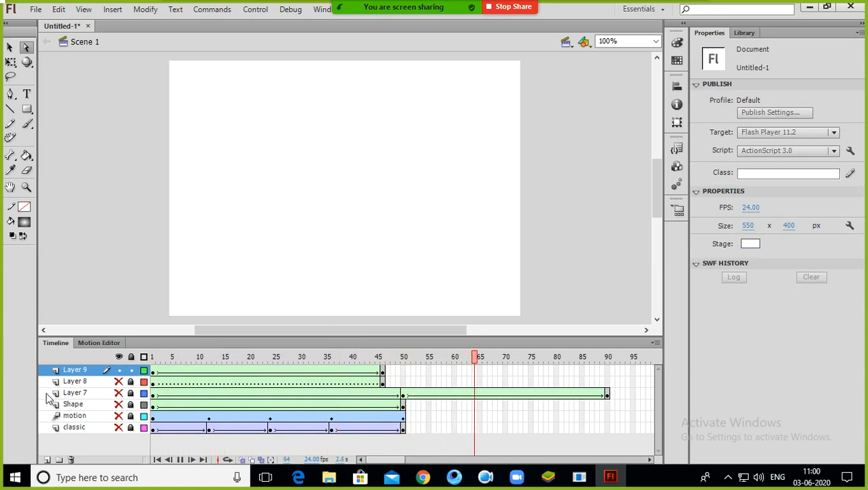
key("Return")
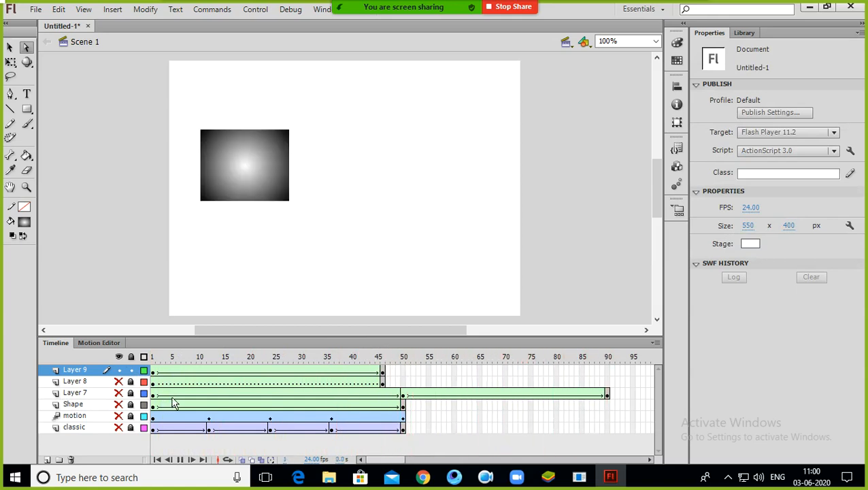
left_click_drag(265, 356, 378, 354)
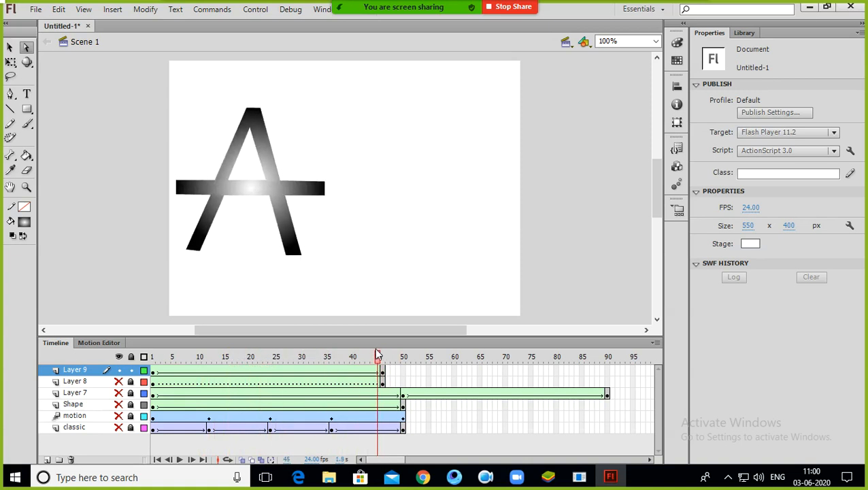